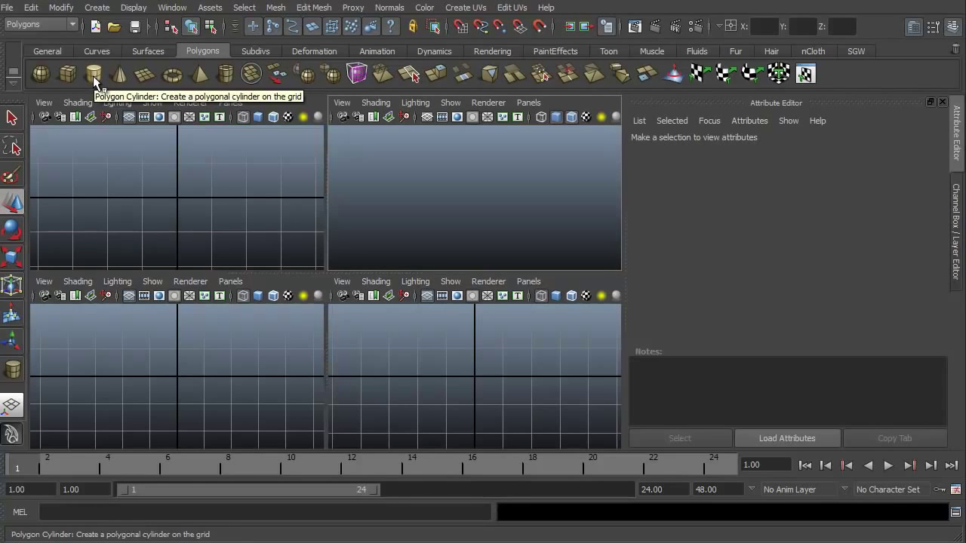
Draw a tall polygon cylinder at the grid origin and frame it in a maximized perspective view.
left_click(94, 76)
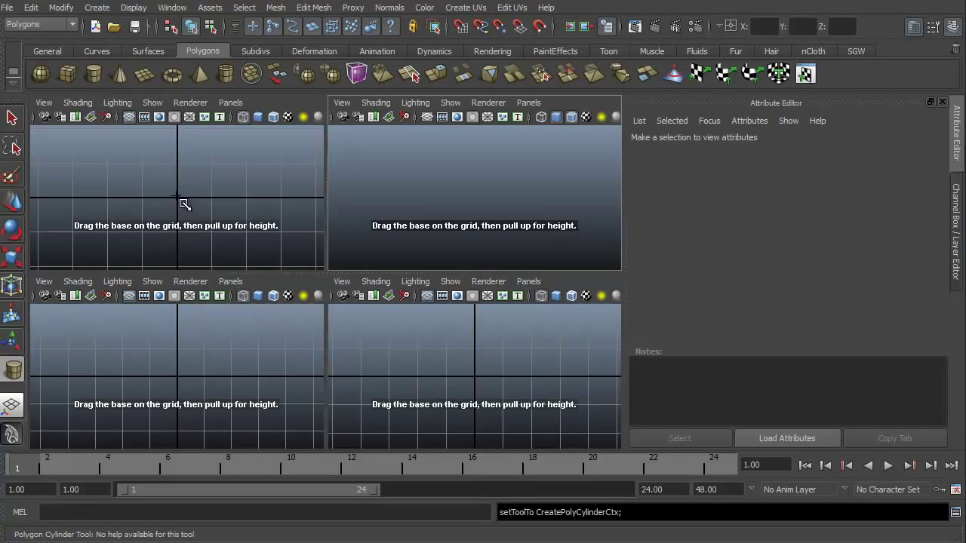
left_click_drag(175, 199, 235, 9)
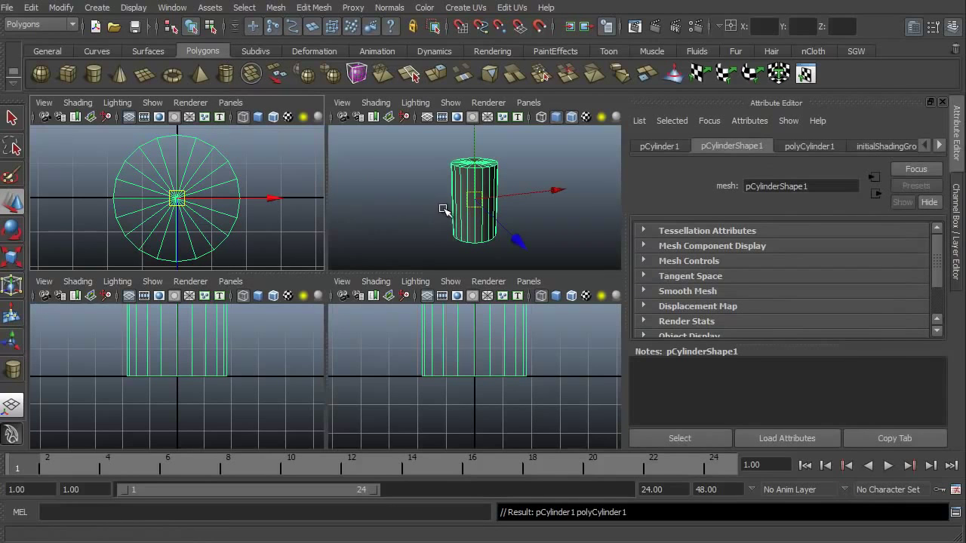
left_click_drag(455, 196, 439, 195, "alt")
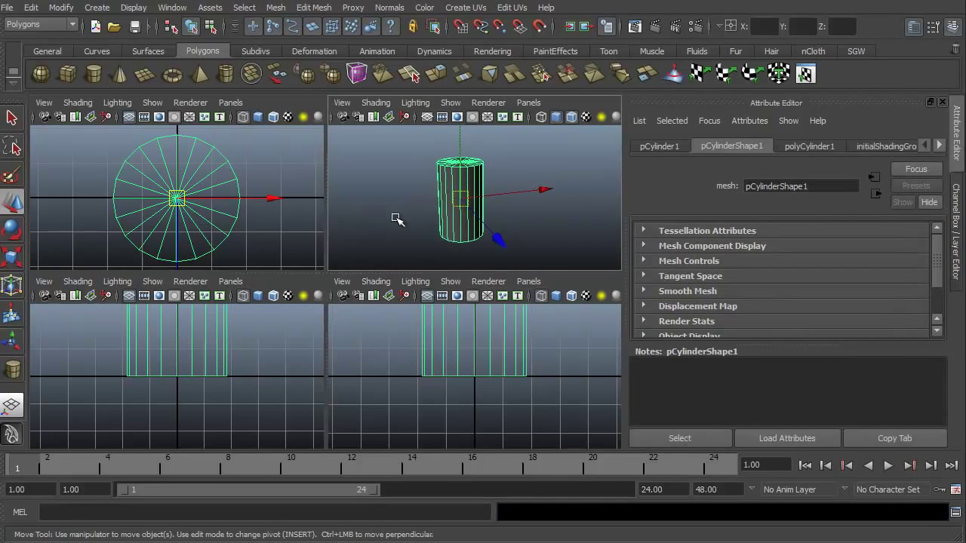
key("space")
right_click_drag(224, 299, 322, 323, "alt")
left_click_drag(323, 323, 207, 324, "alt")
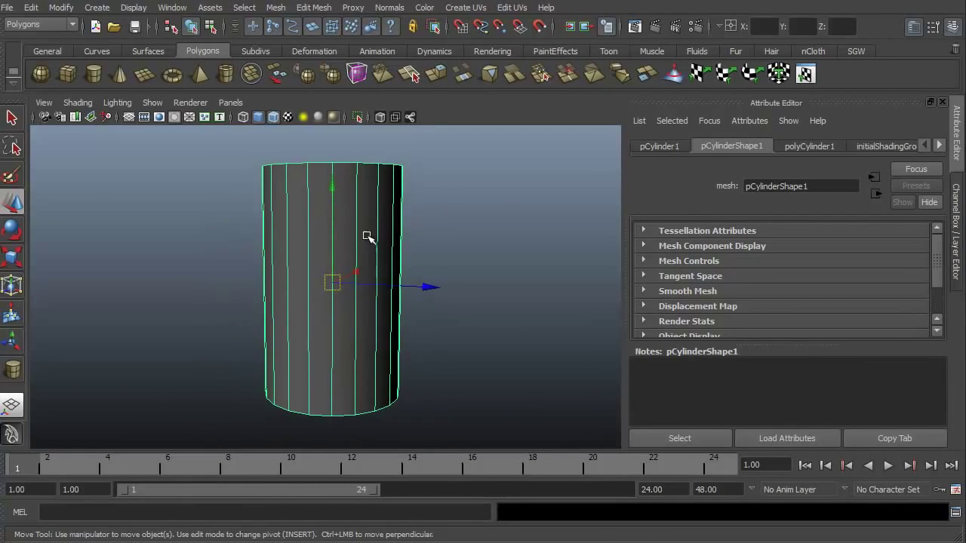
left_click_drag(236, 436, 328, 446, "alt")
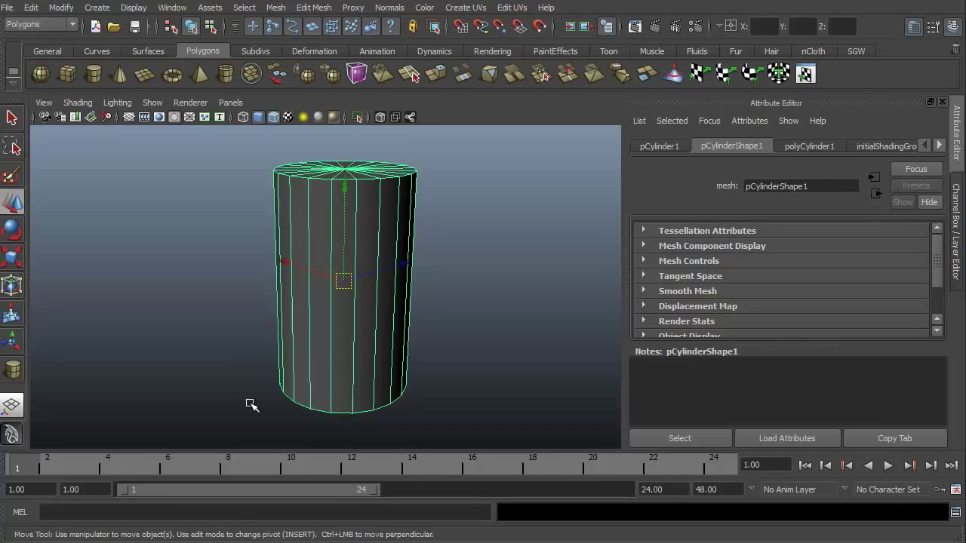
In the polyCylinder1 settings, set Subdivisions Axis to 14 and Subdivisions Height to 6.
left_click(806, 146)
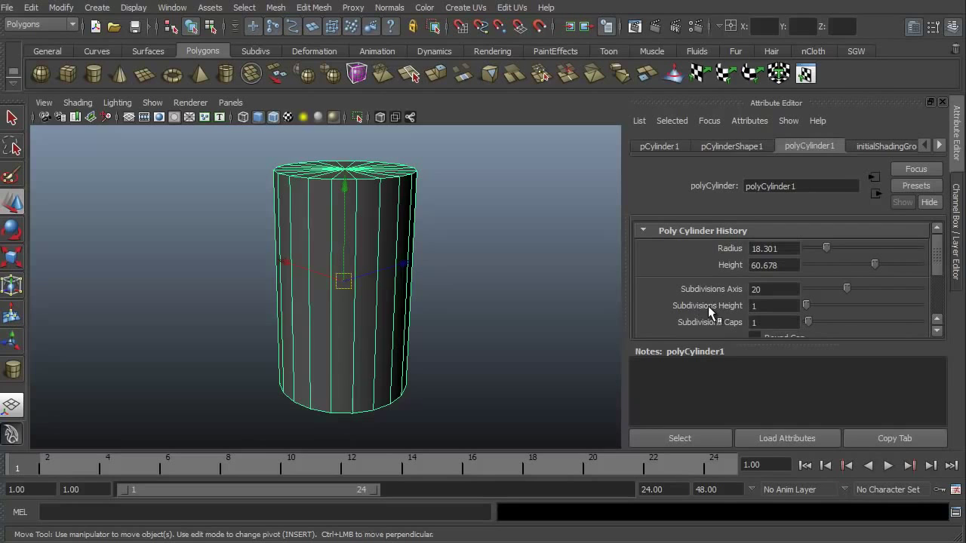
left_click(754, 289)
type("14")
key("Return")
left_click(744, 309)
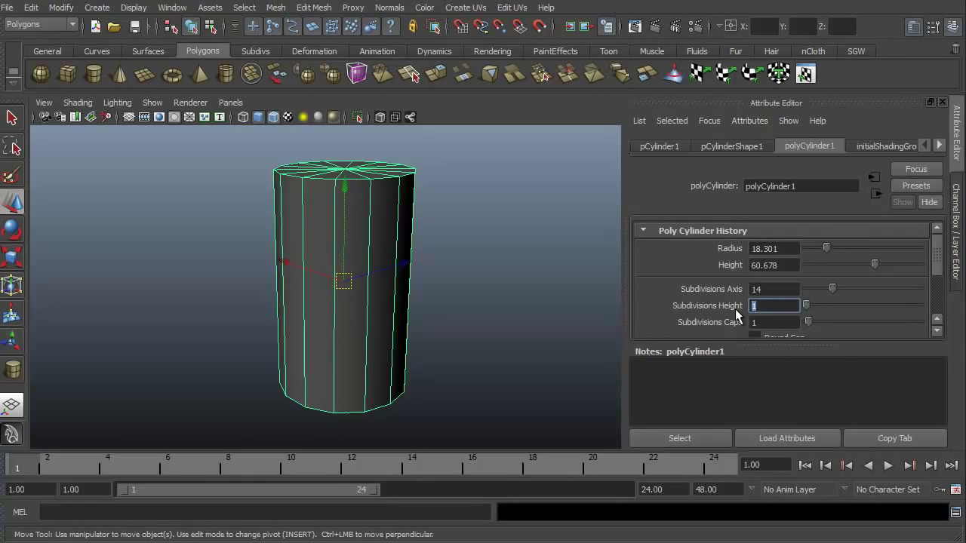
type("6")
key("Return")
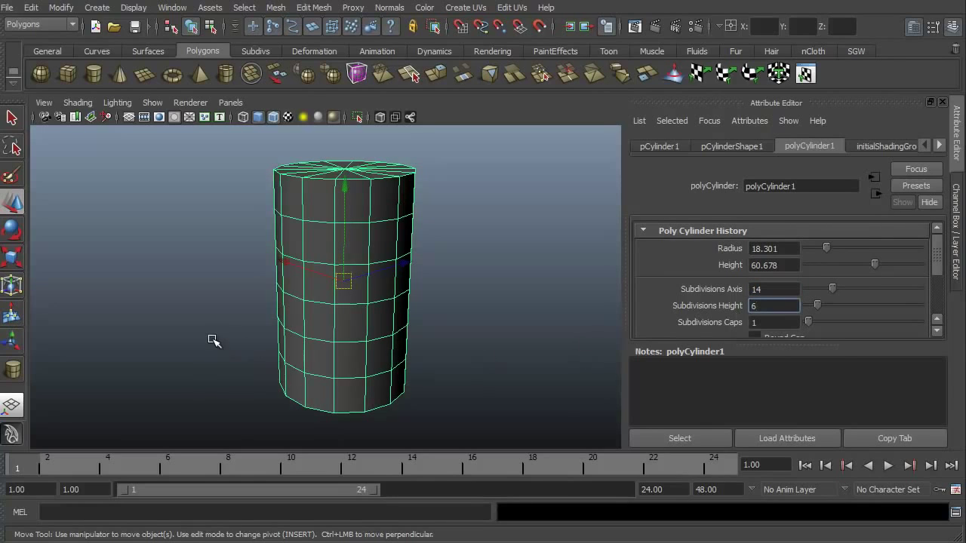
left_click_drag(242, 355, 283, 347, "alt")
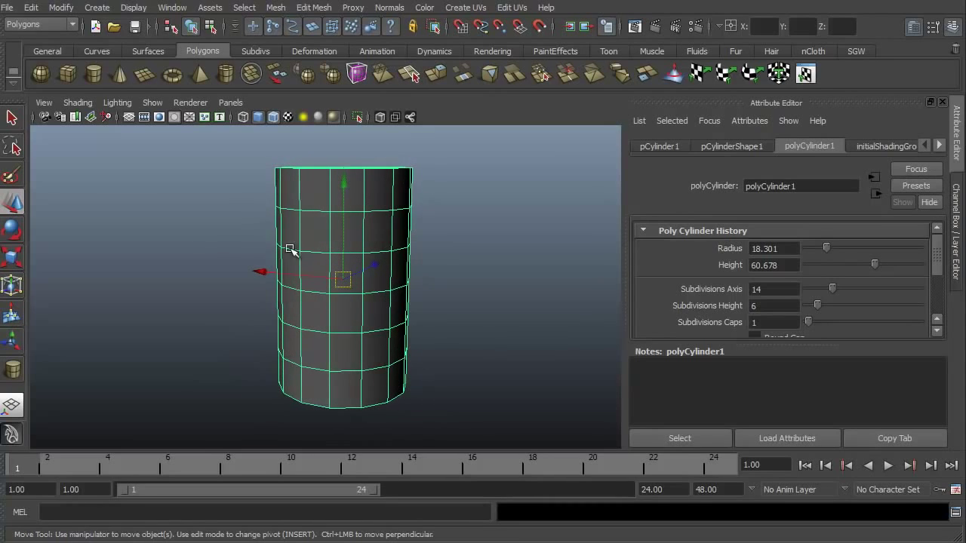
left_click_drag(249, 395, 402, 341, "alt")
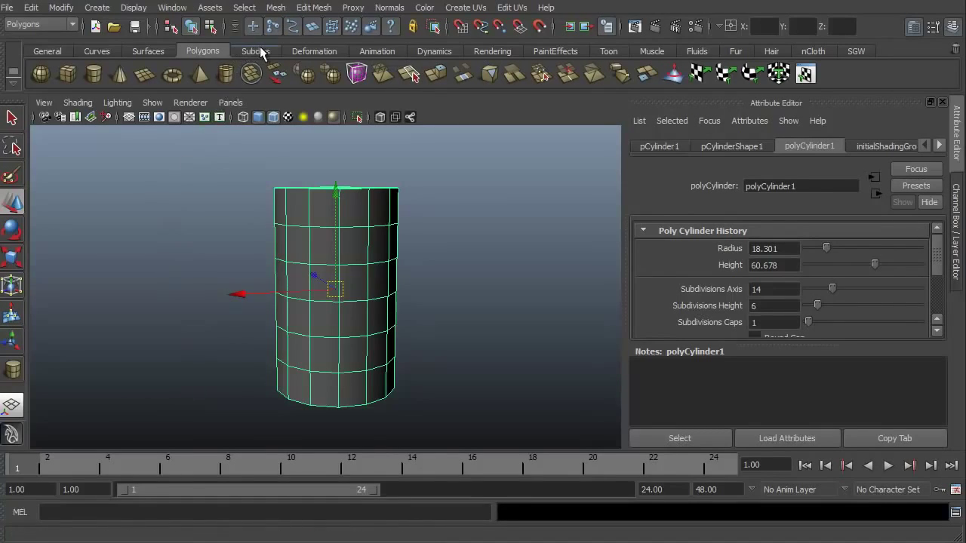
Wrap the cylinder in a lattice deformer, ffd1Lattice, from the Deformation shelf and inspect it.
left_click(312, 51)
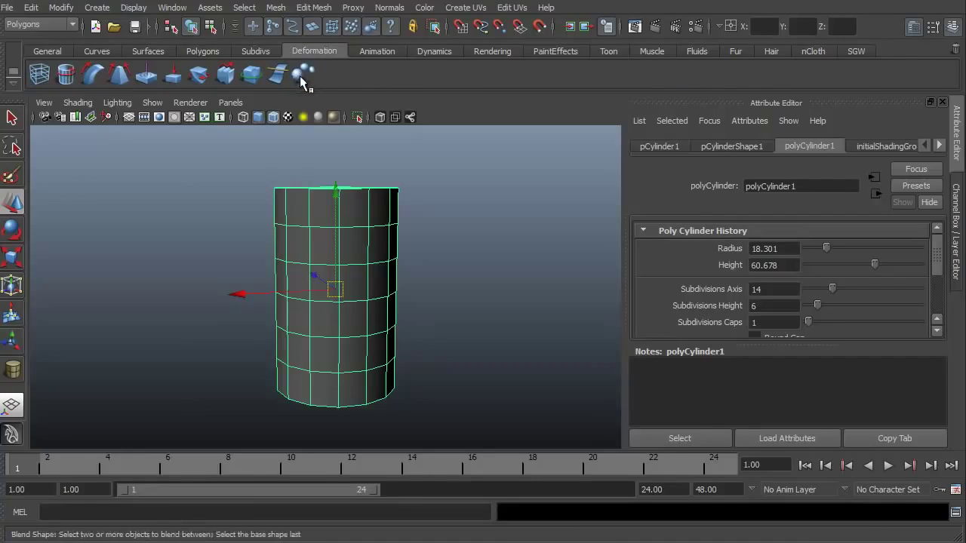
left_click(38, 75)
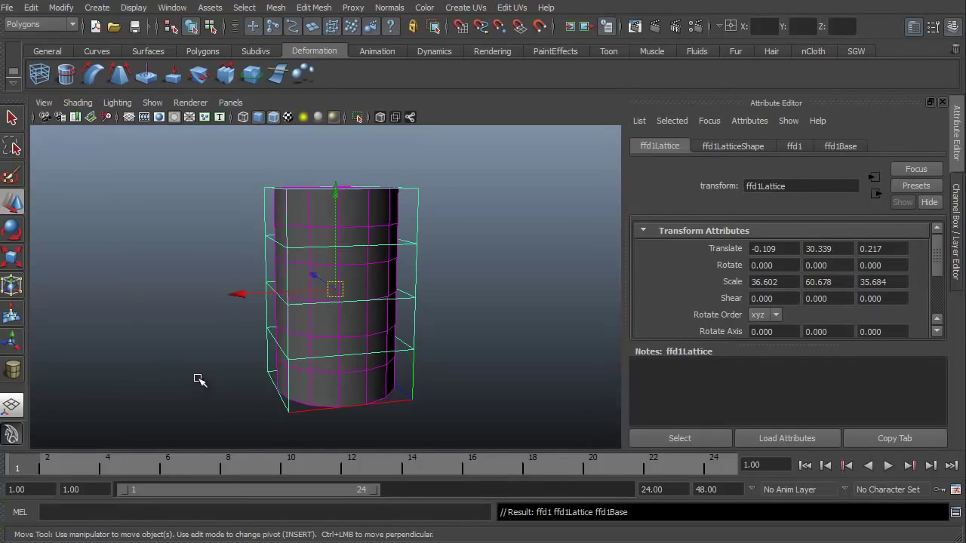
left_click_drag(191, 347, 317, 353, "alt")
left_click_drag(163, 329, 362, 204, "alt")
left_click_drag(173, 392, 179, 340, "alt")
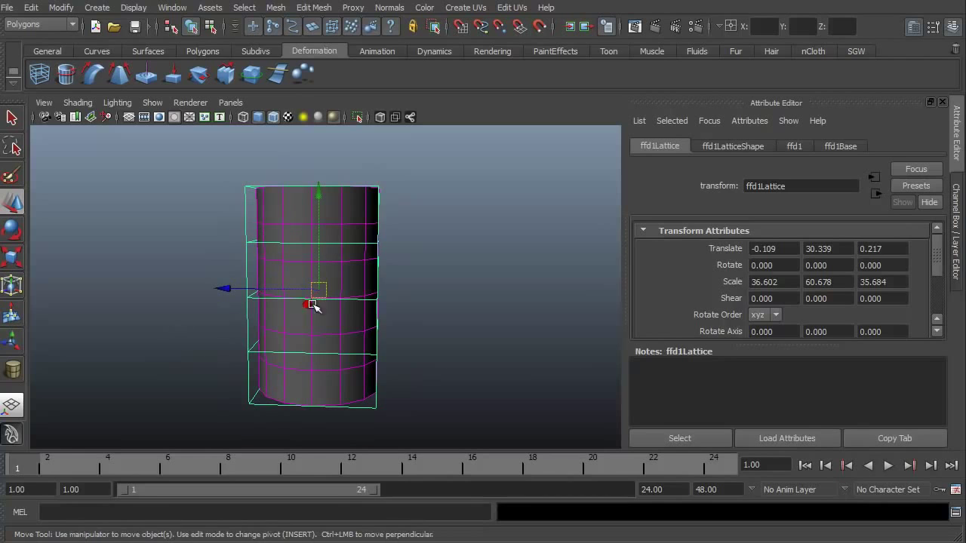
left_click_drag(188, 304, 166, 345, "alt")
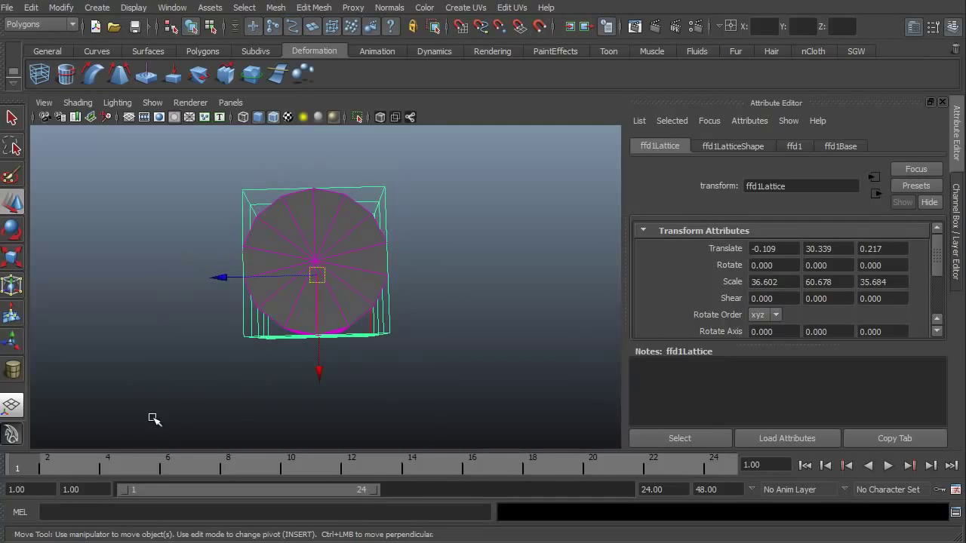
left_click_drag(154, 419, 190, 390, "alt")
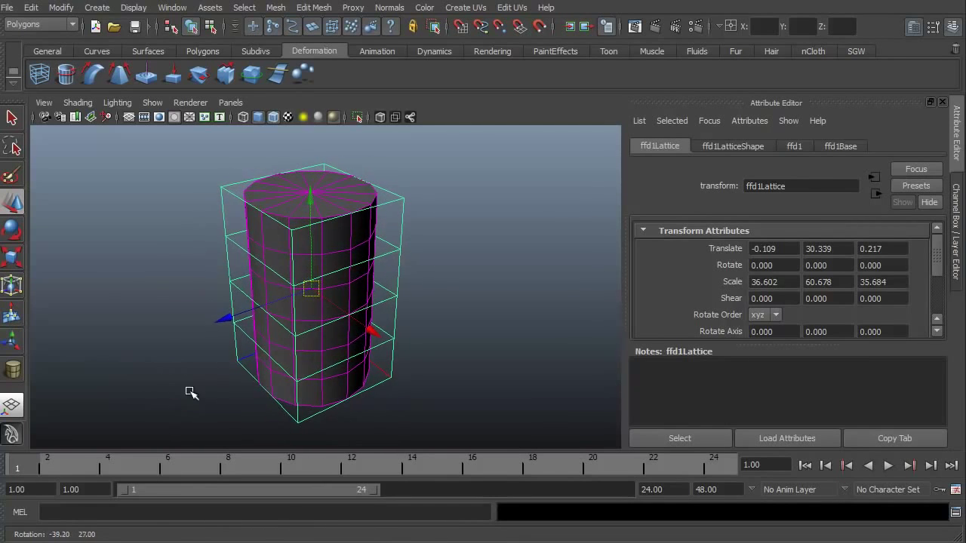
On ffd1LatticeShape, set S Divisions and U Divisions to 3, keeping T Divisions at 5.
left_click(728, 147)
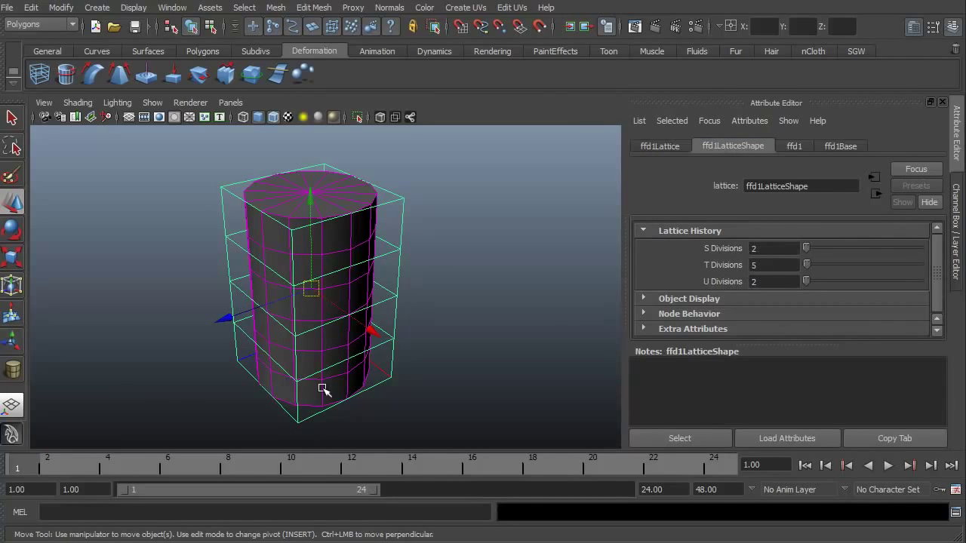
left_click_drag(204, 397, 244, 351, "alt")
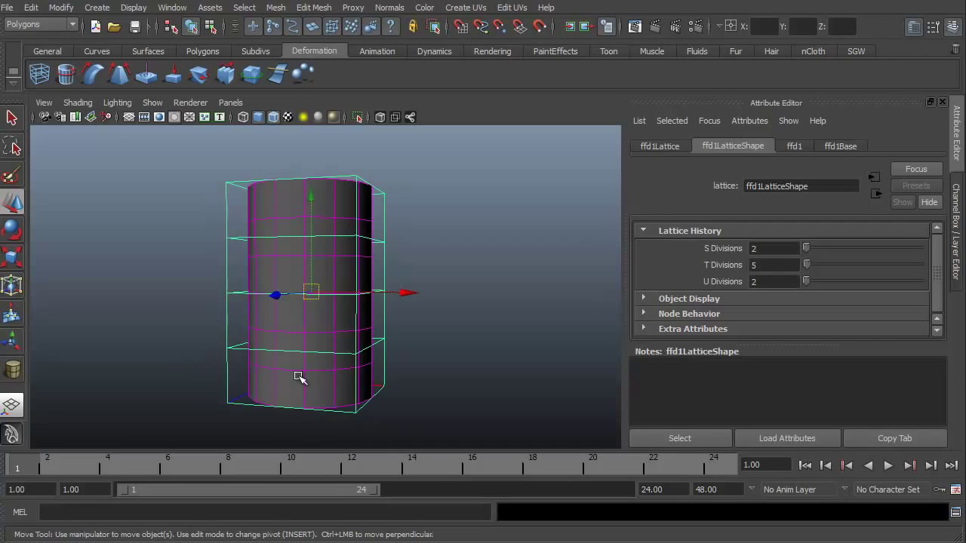
left_click_drag(252, 399, 151, 394, "alt")
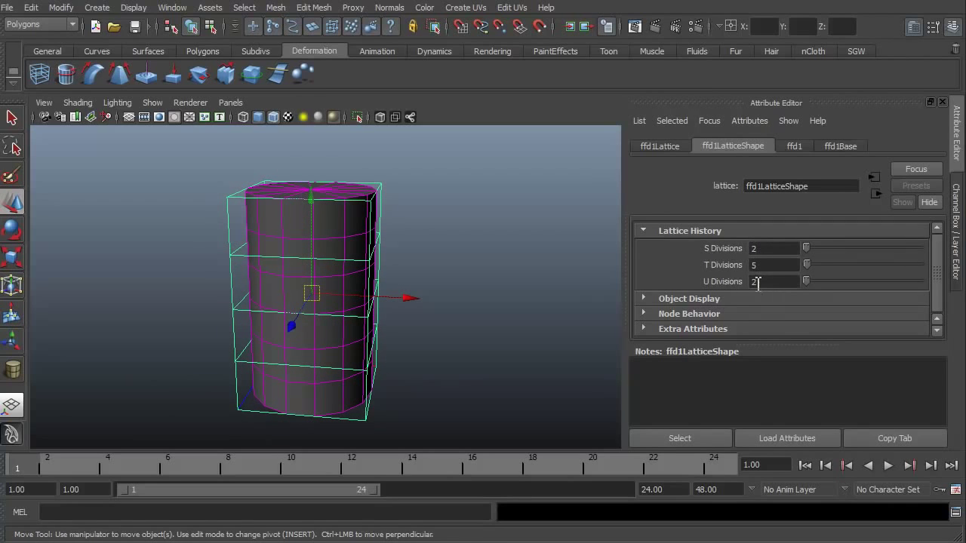
left_click(756, 251)
type("3")
key("Return")
left_click(745, 282)
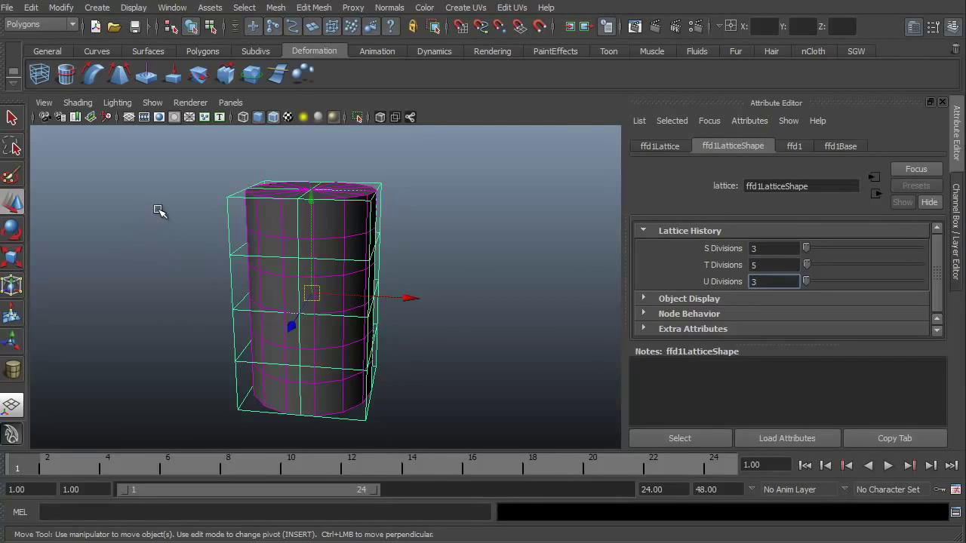
left_click_drag(158, 209, 194, 295, "alt")
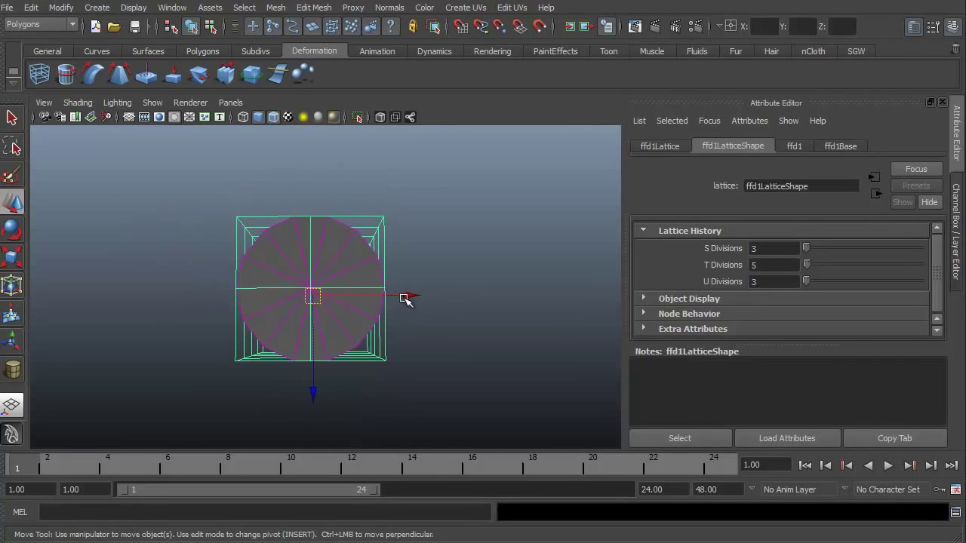
left_click_drag(219, 263, 210, 269, "alt")
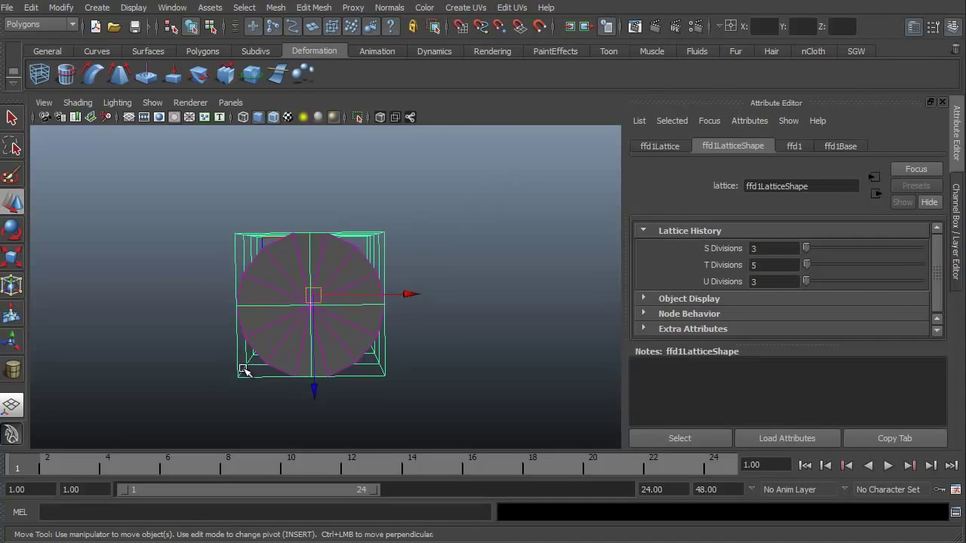
left_click_drag(165, 377, 254, 295, "alt")
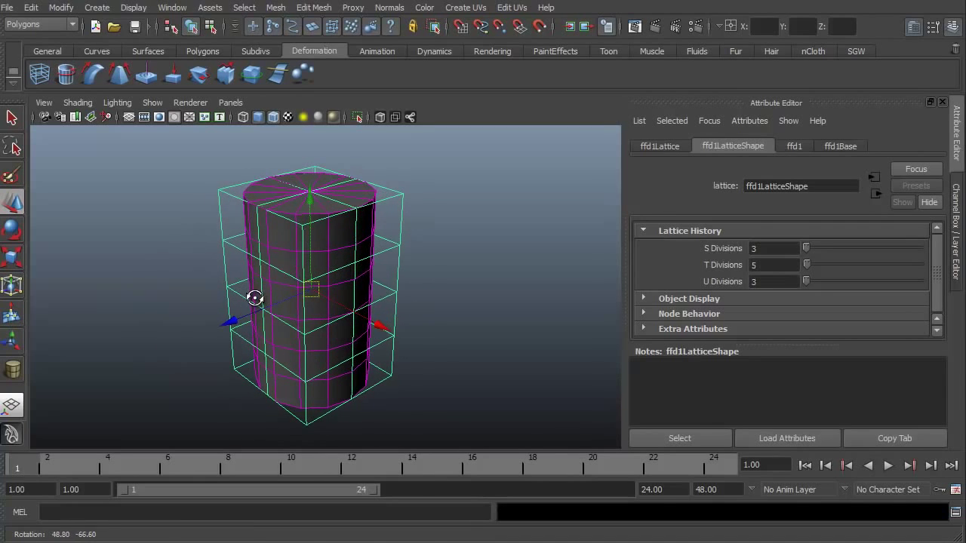
Select ffd1Lattice and switch it to Lattice Point mode from the marking menu.
left_click(285, 236)
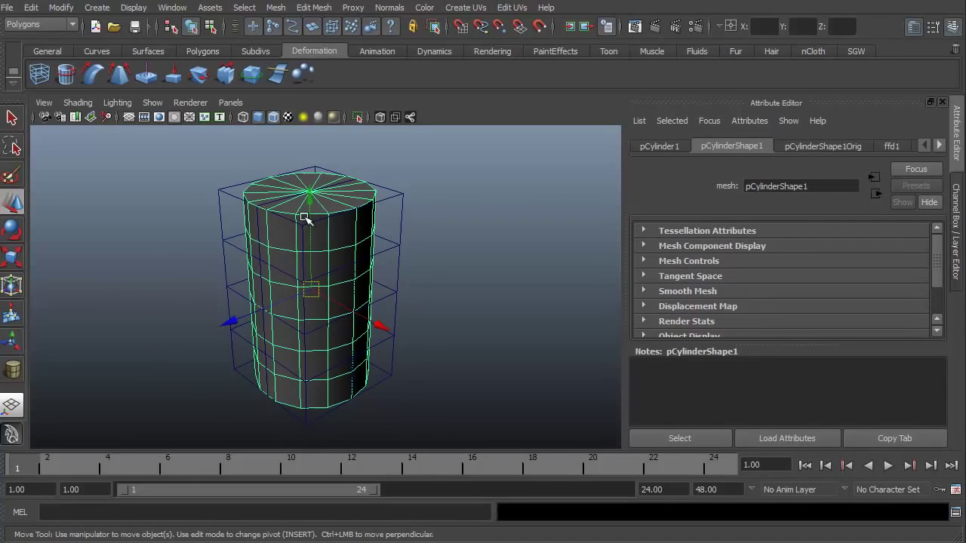
left_click(298, 208, "ctrl")
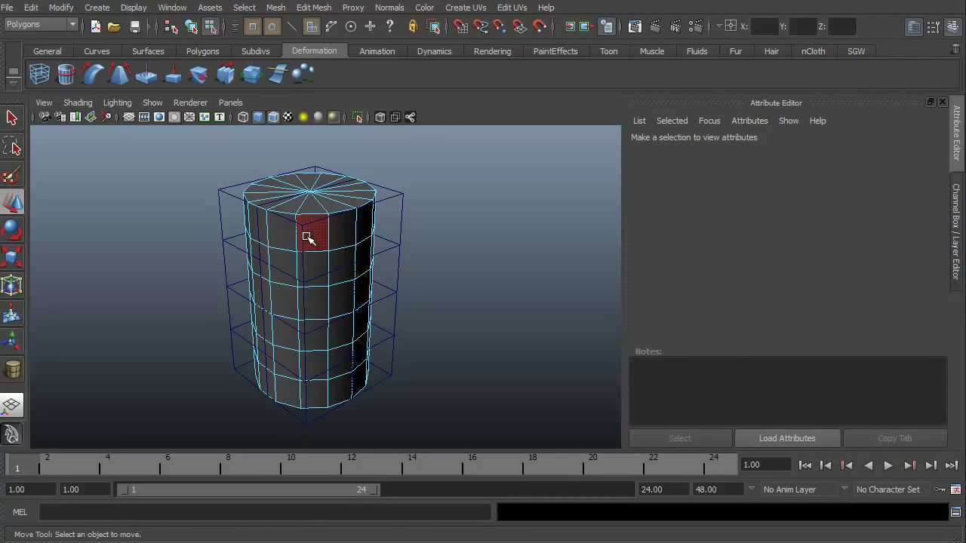
left_click(307, 237)
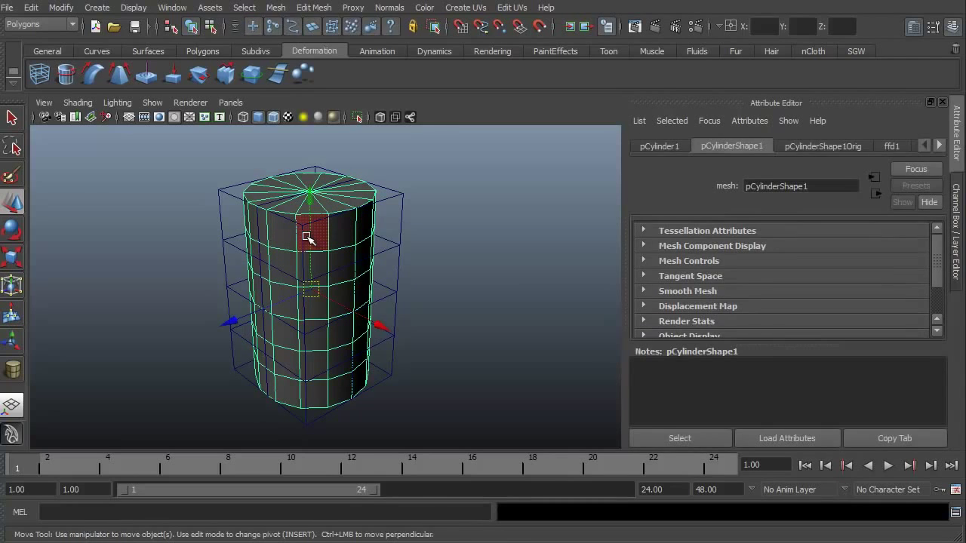
left_click(399, 195)
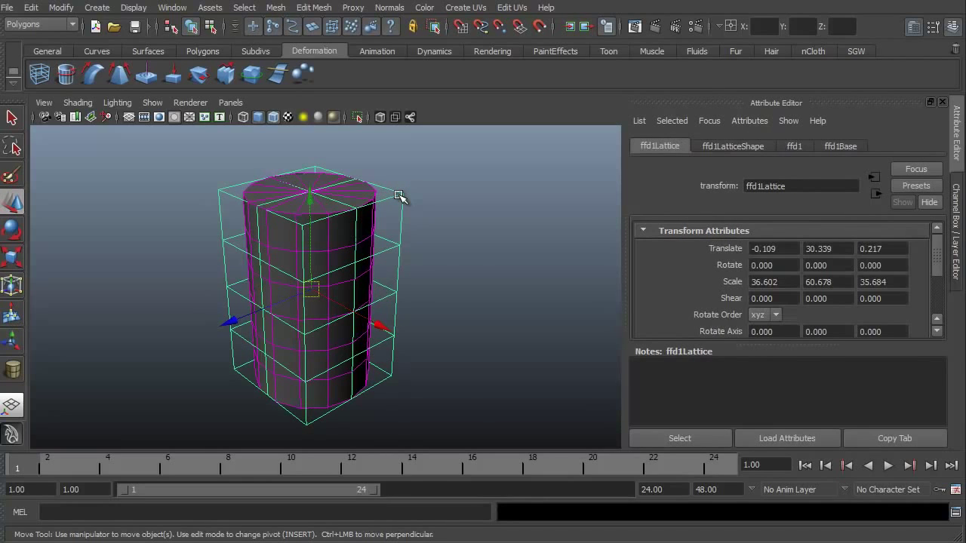
right_click(399, 195)
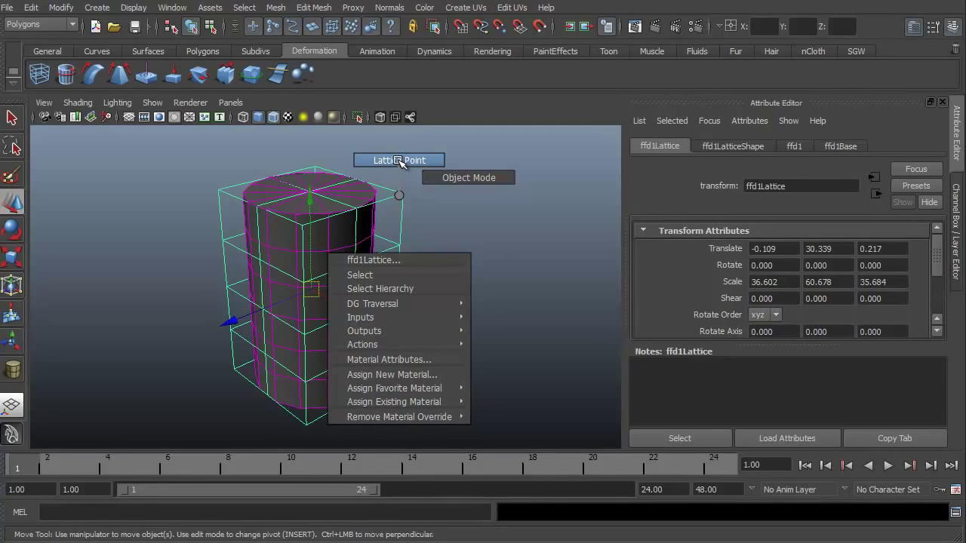
left_click(399, 160)
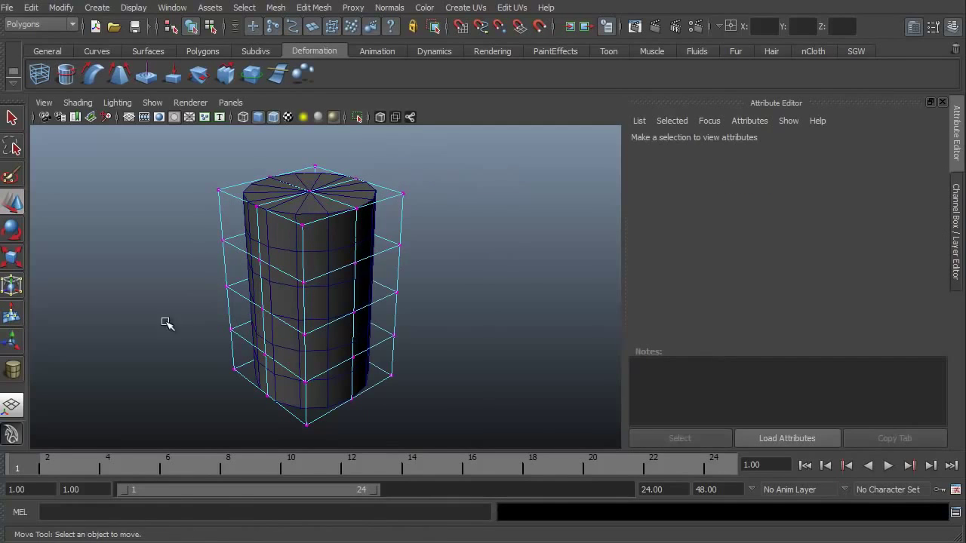
Drag selected lattice points outward so the cylinder's upper half flares into a sloping lip.
left_click_drag(188, 362, 421, 327, "alt")
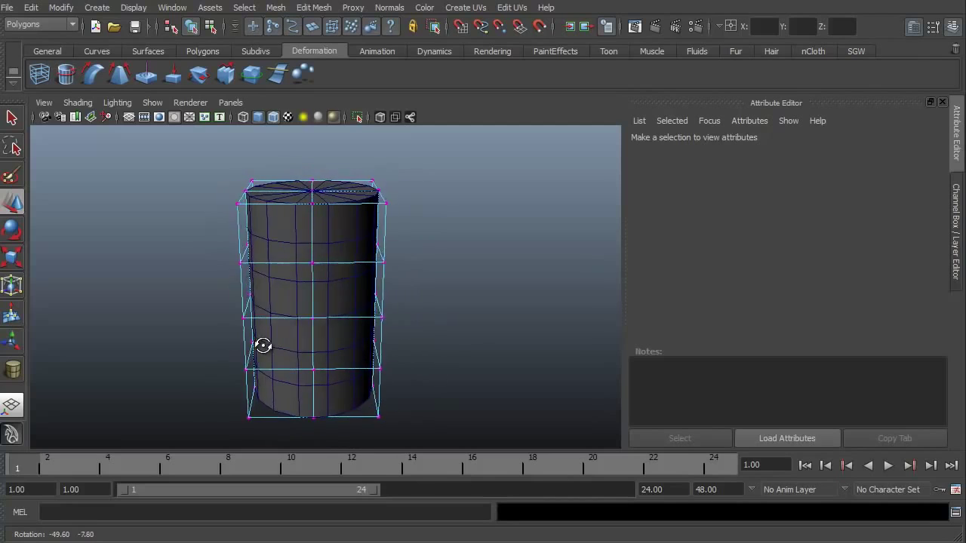
left_click_drag(284, 330, 373, 327, "alt")
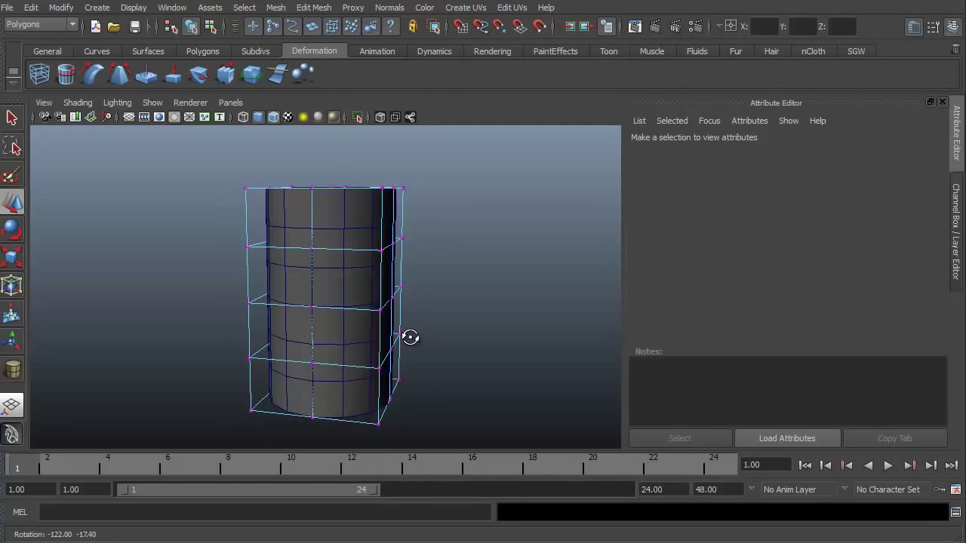
left_click_drag(430, 347, 452, 349, "alt")
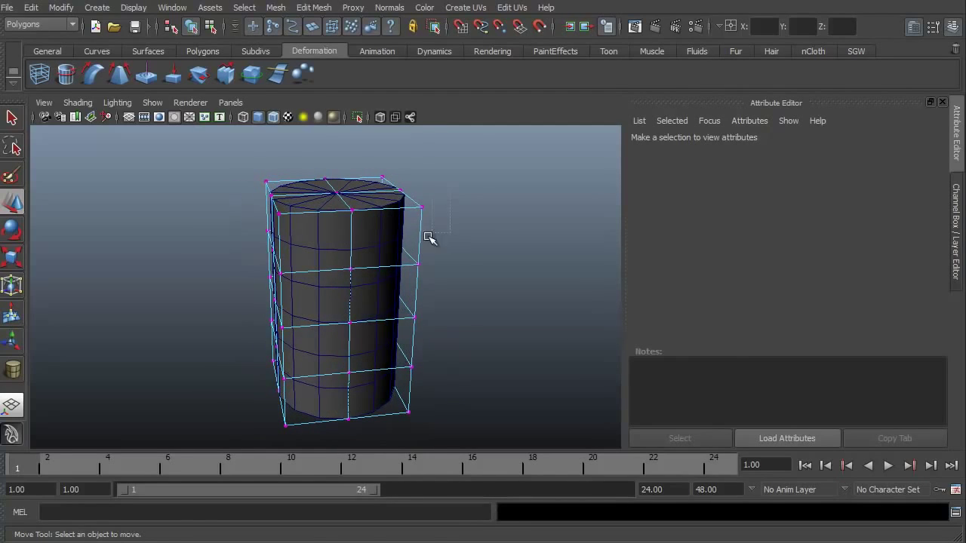
left_click(405, 283)
left_click_drag(203, 294, 300, 337, "alt")
left_click_drag(426, 310, 566, 326)
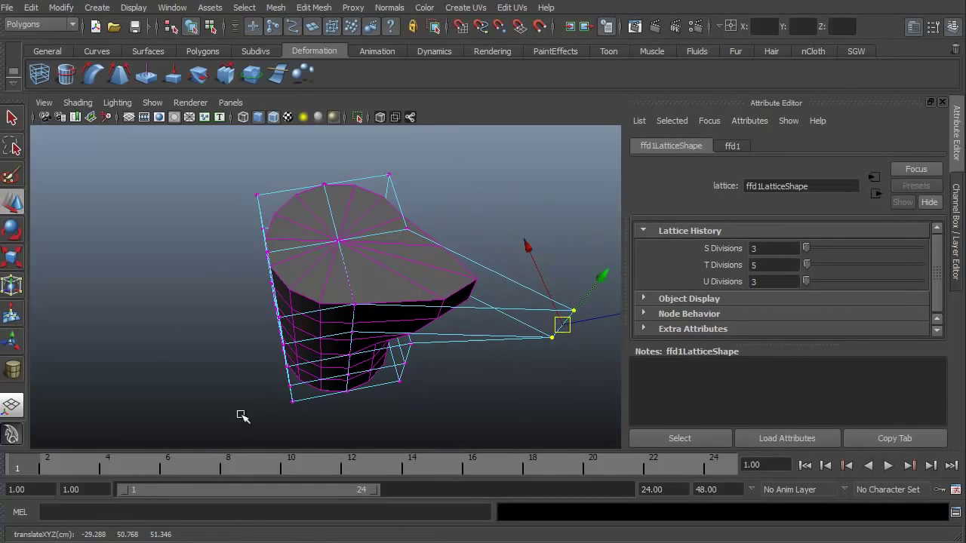
left_click_drag(241, 414, 282, 351, "alt")
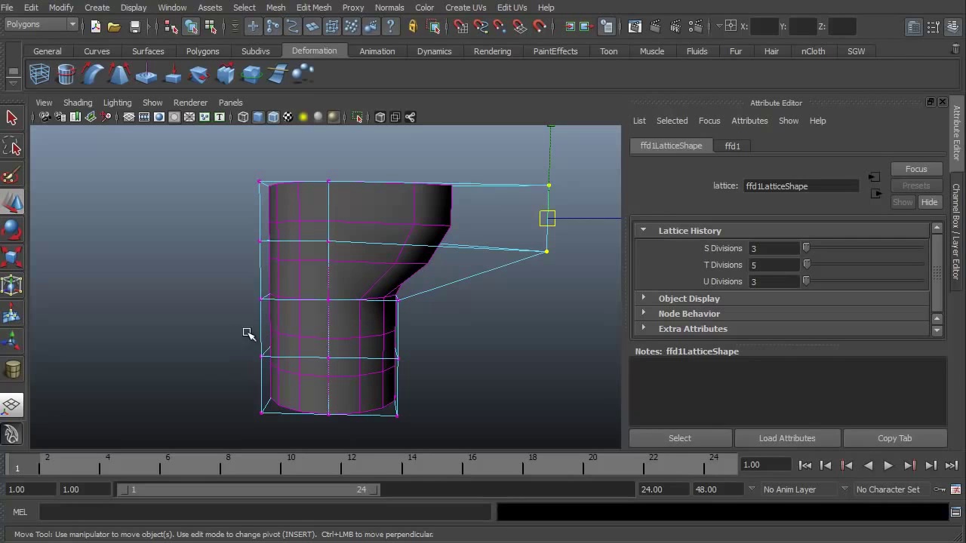
left_click_drag(249, 334, 186, 332, "alt")
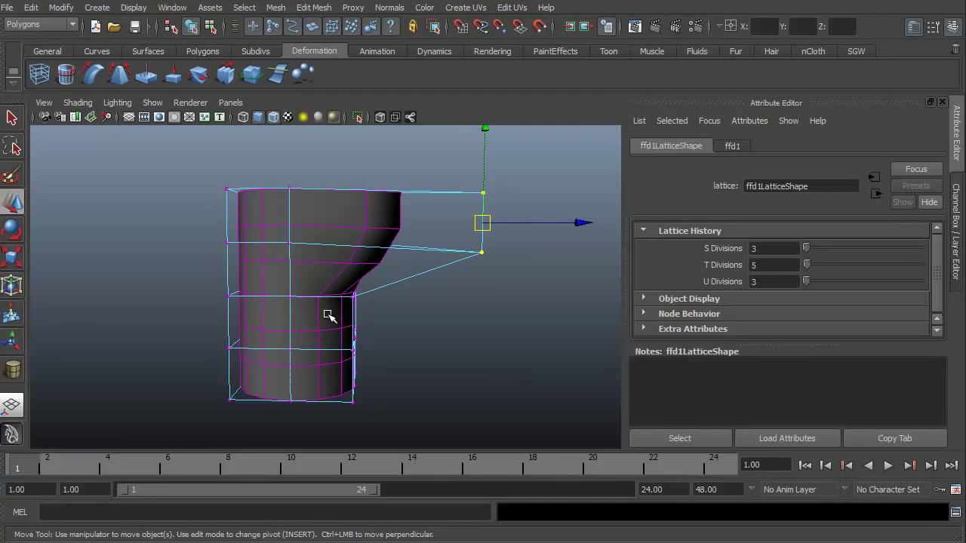
Undo the lip and set the lattice's T Divisions to 2.
key("ctrl+z")
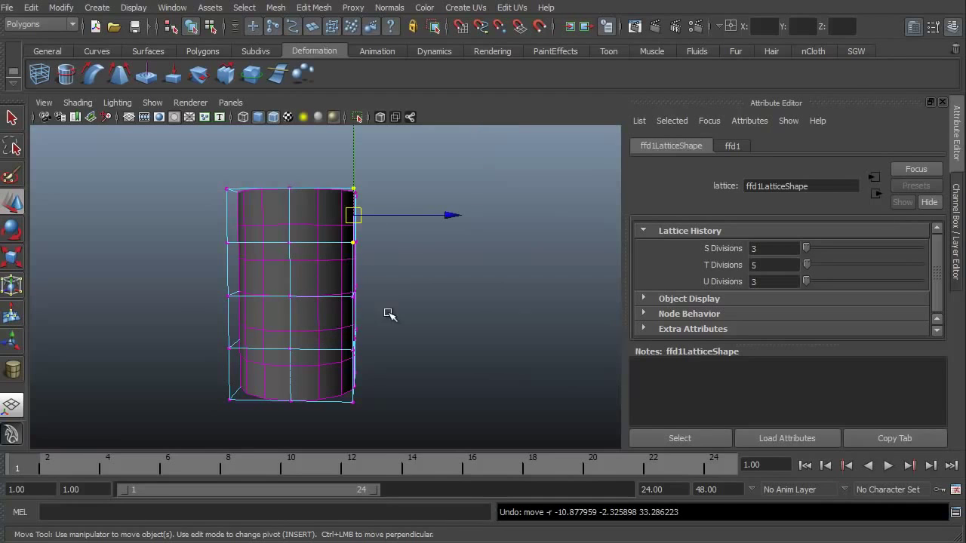
left_click_drag(421, 326, 416, 339, "alt")
double_click(755, 265)
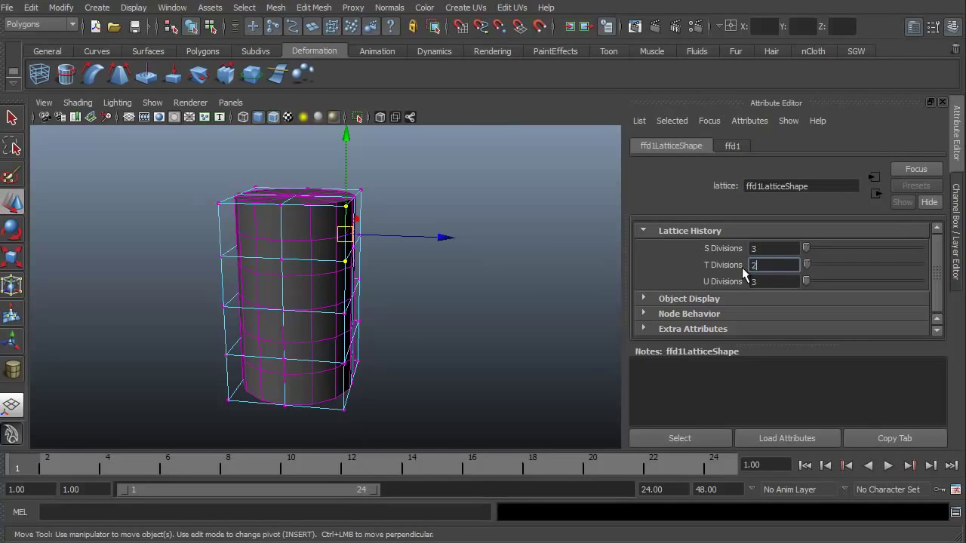
type("2")
key("Return")
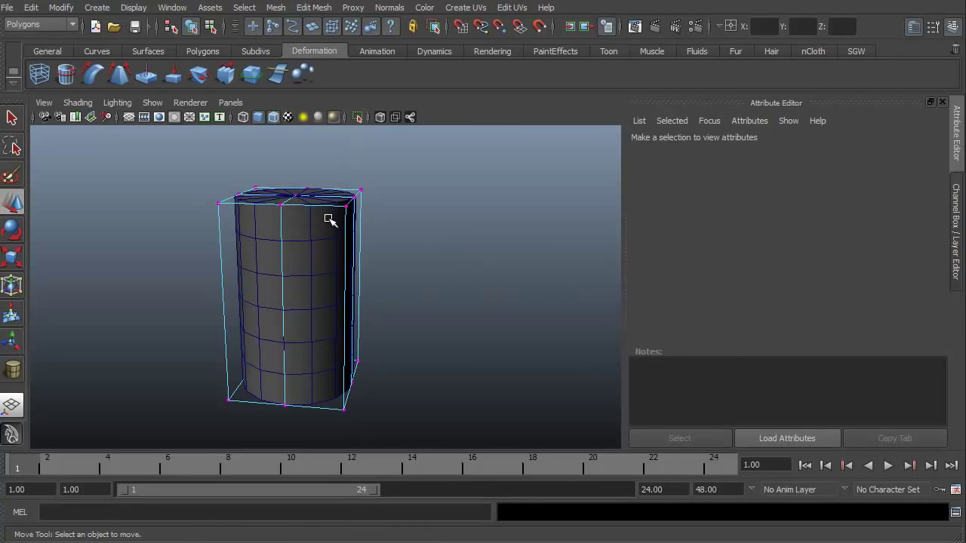
Pull a lattice point out as a cone-stretch test, then undo twice to straighten the cylinder.
left_click_drag(314, 315, 373, 286, "alt")
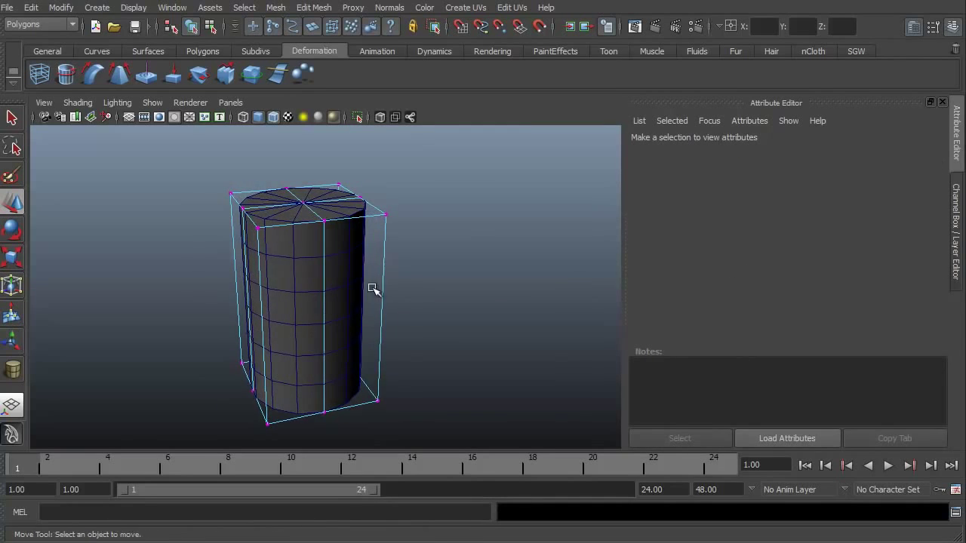
left_click(382, 213)
left_click_drag(381, 214, 343, 331, "alt")
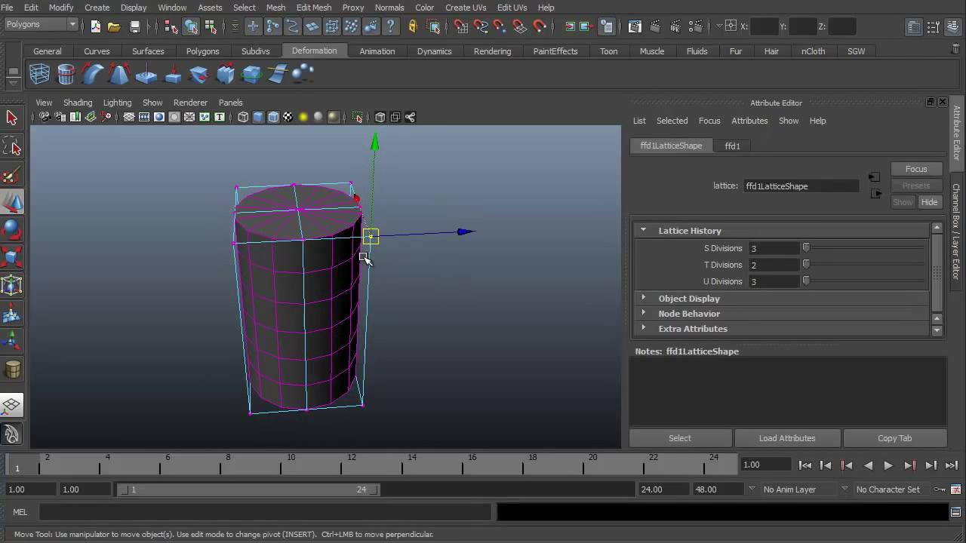
left_click(371, 235)
left_click_drag(371, 234, 590, 253)
left_click_drag(448, 411, 251, 299, "alt")
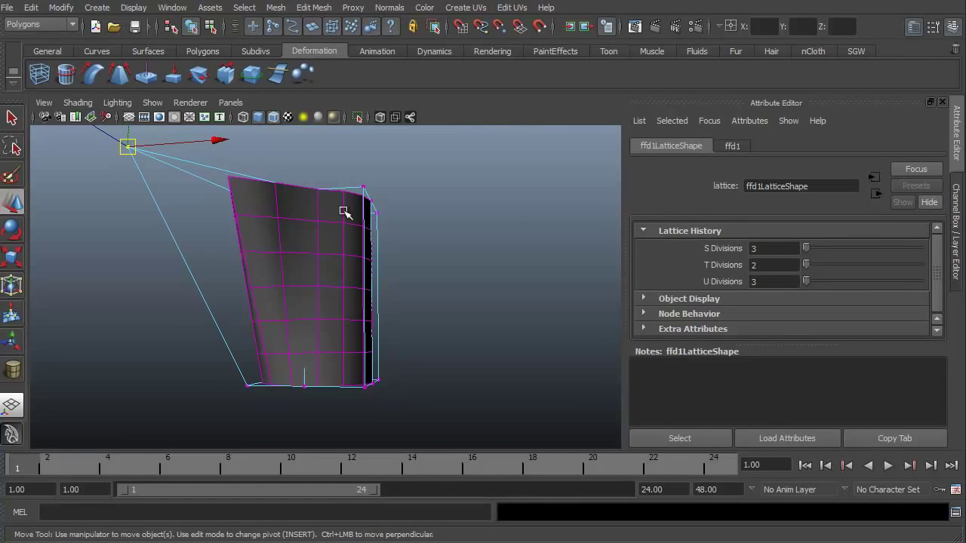
left_click_drag(216, 306, 295, 370, "alt")
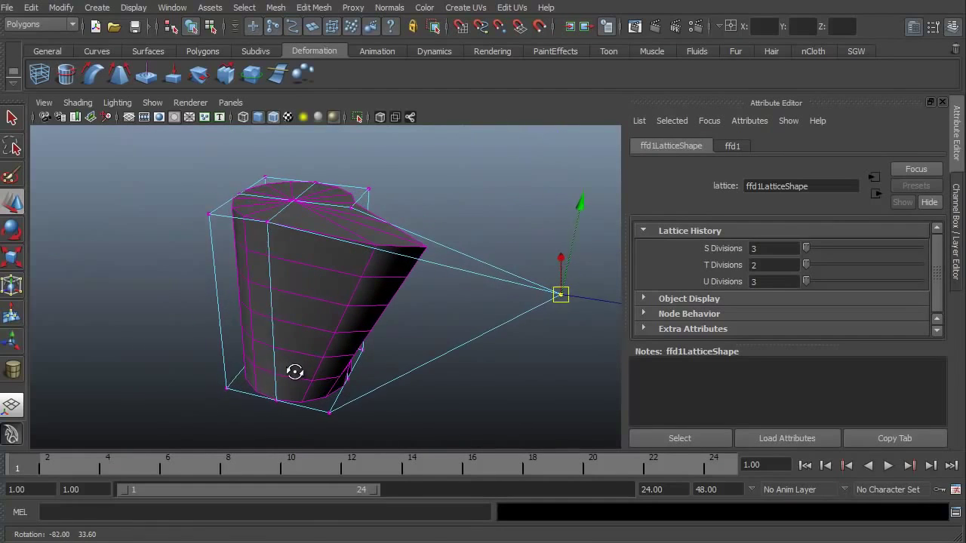
middle_click_drag(295, 371, 317, 370, "alt")
key("ctrl+z")
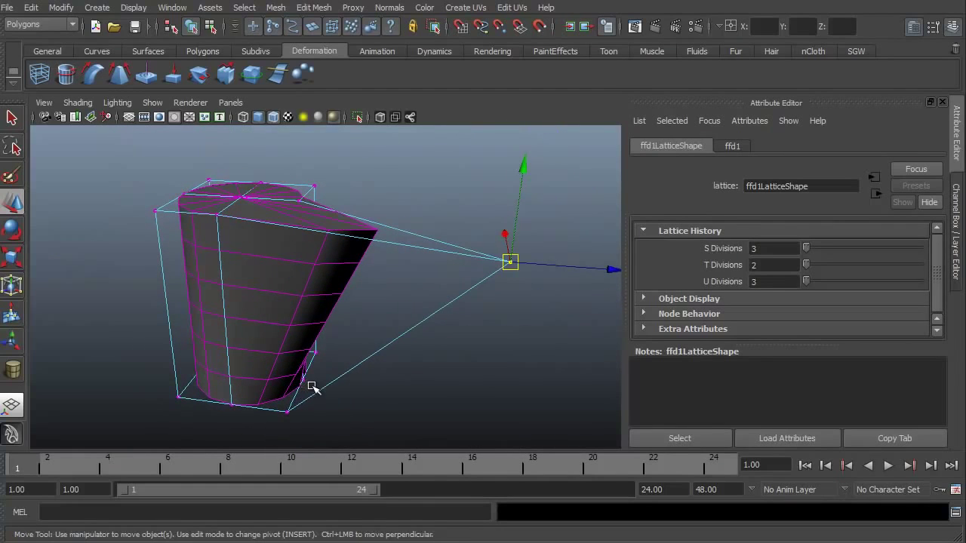
key("ctrl+z")
Restore T Divisions to 5 and push the right column of lattice points along X.
left_click(764, 267)
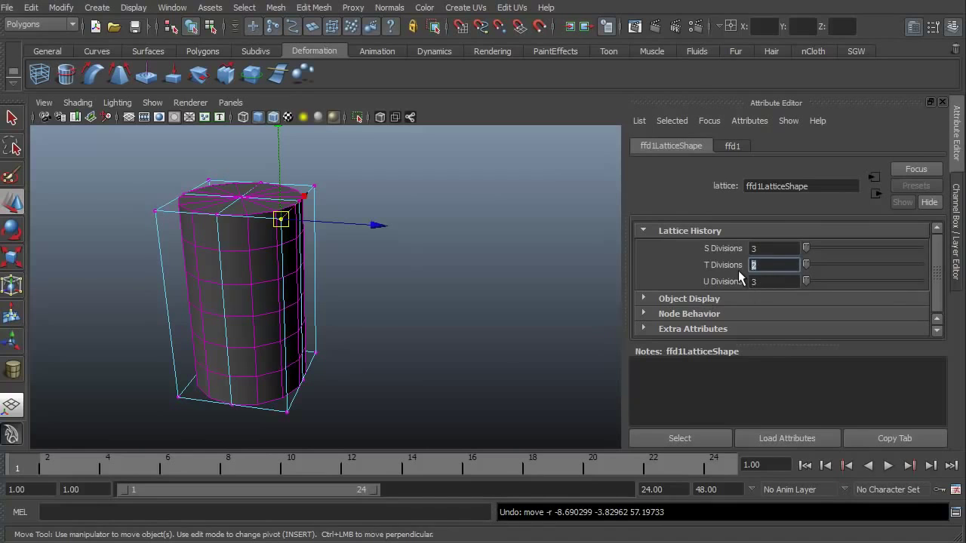
key("Return")
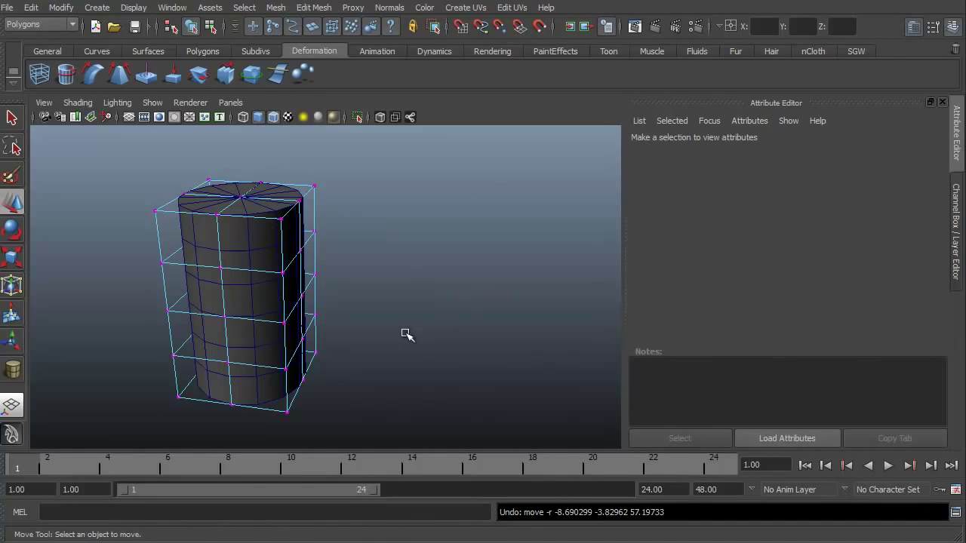
left_click_drag(370, 339, 403, 339, "alt")
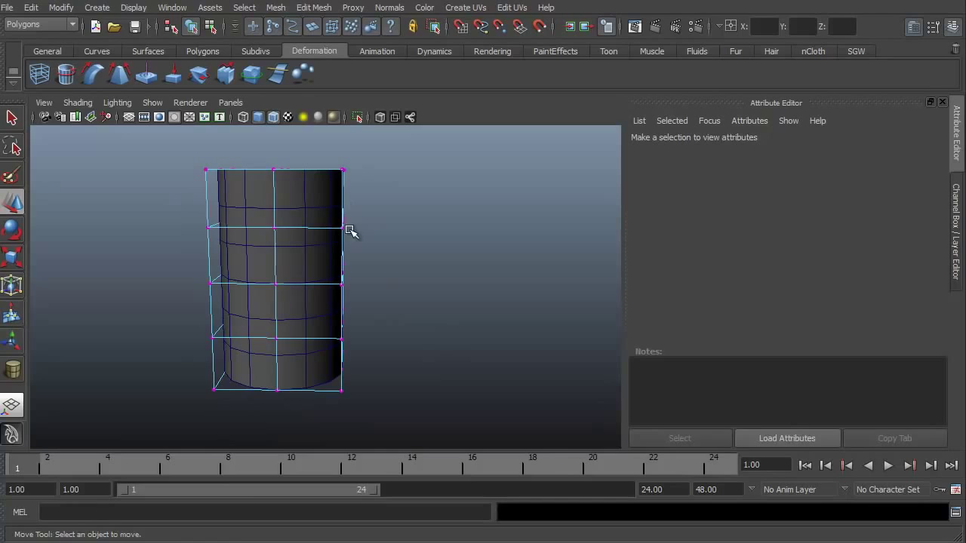
left_click_drag(401, 290, 407, 285, "alt")
left_click_drag(355, 249, 426, 278)
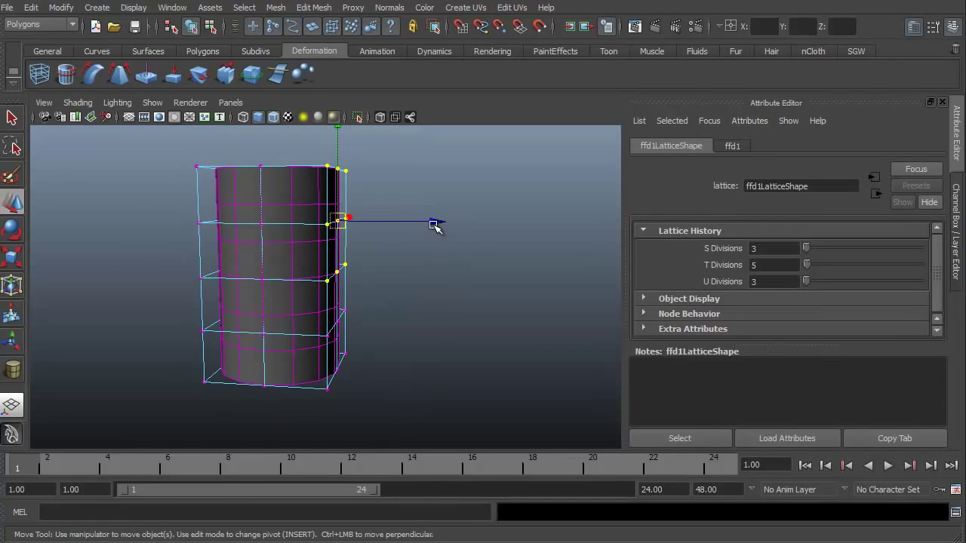
left_click_drag(436, 226, 528, 229)
left_click_drag(515, 347, 399, 388, "alt")
Undo the widening, narrow the selection to the middle column of points, then undo the deformation.
key("ctrl+z")
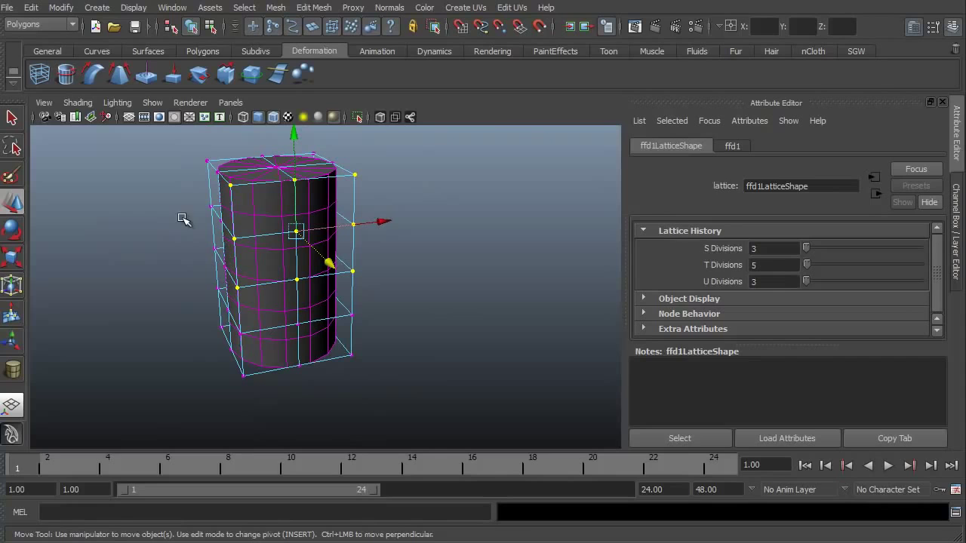
left_click_drag(175, 172, 249, 319, "ctrl")
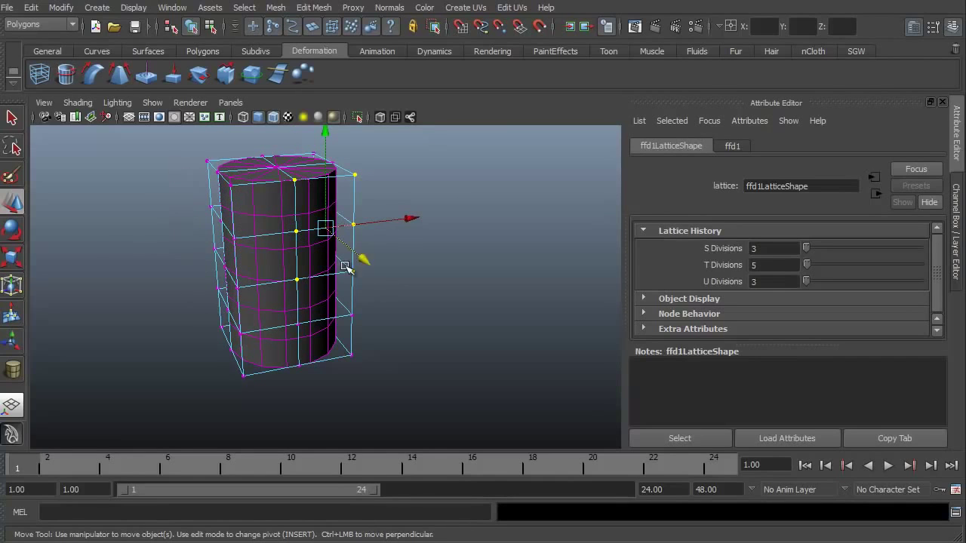
left_click_drag(390, 202, 336, 309)
left_click_drag(178, 366, 502, 254, "alt")
left_click_drag(450, 390, 312, 306, "alt")
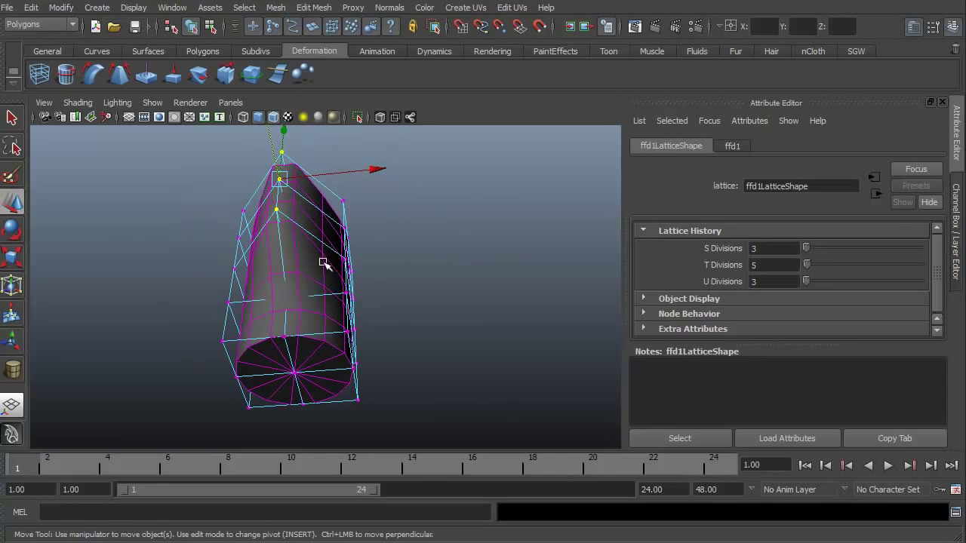
left_click_drag(113, 251, 293, 317, "alt")
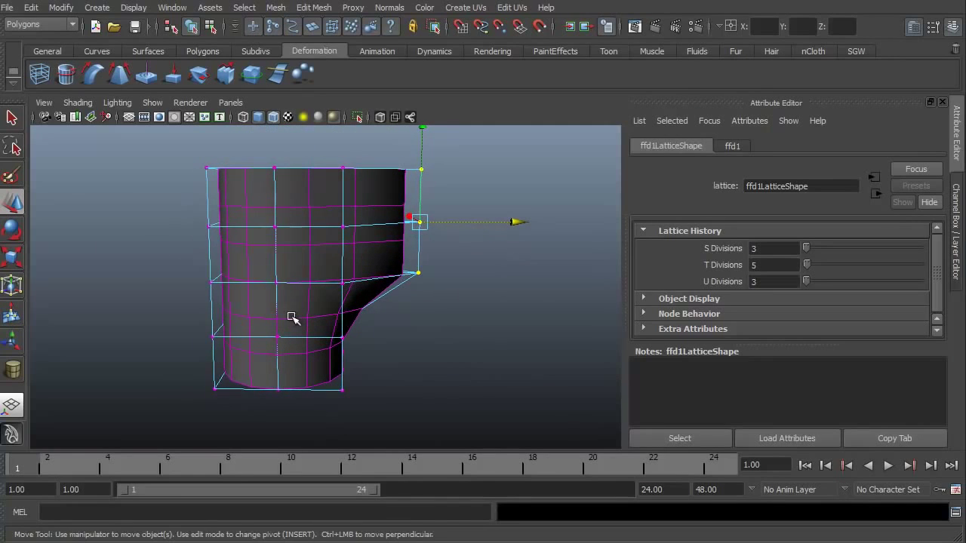
key("ctrl+z")
Rotate and move the top two rows of lattice points to start bending the cylinder.
left_click_drag(166, 255, 169, 248, "alt")
left_click_drag(146, 149, 411, 243)
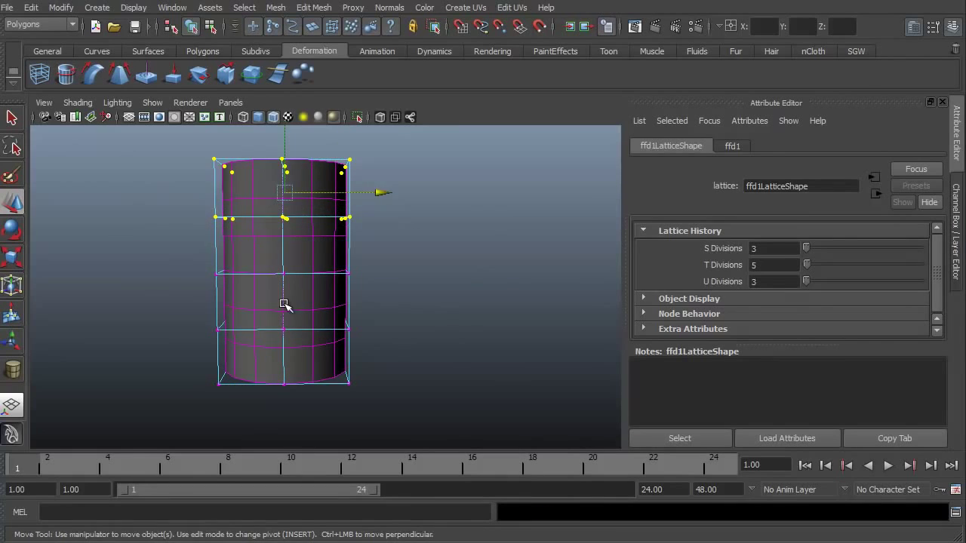
middle_click_drag(280, 301, 304, 330, "alt")
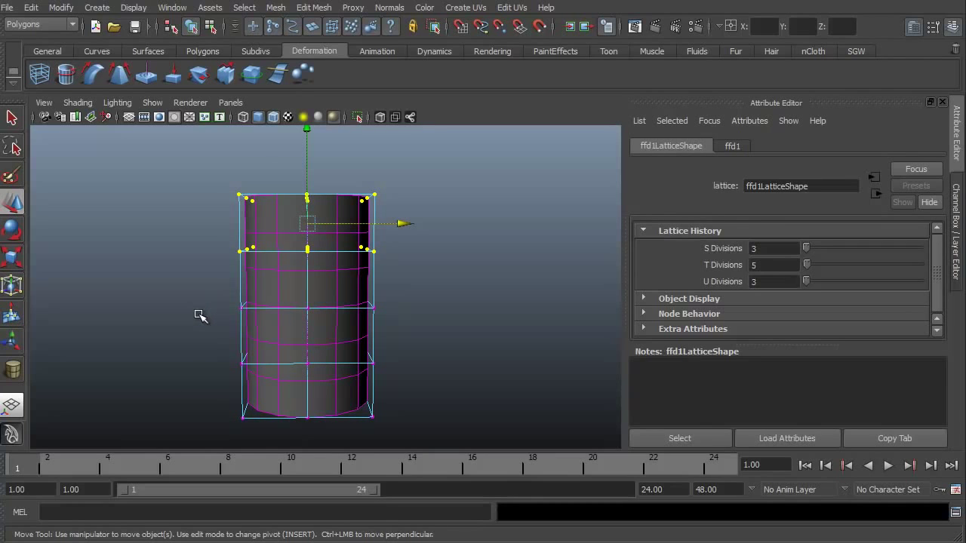
key("e")
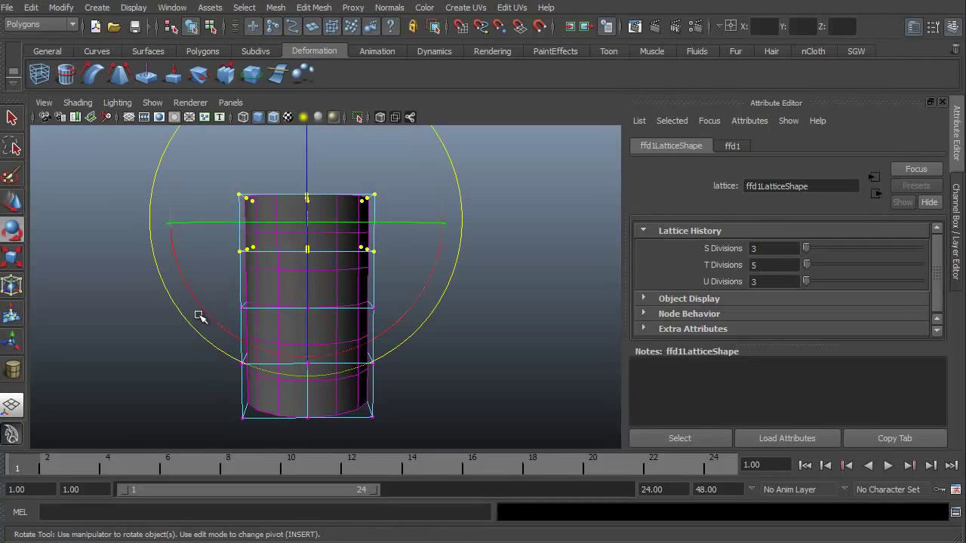
left_click_drag(402, 318, 506, 248)
key("w")
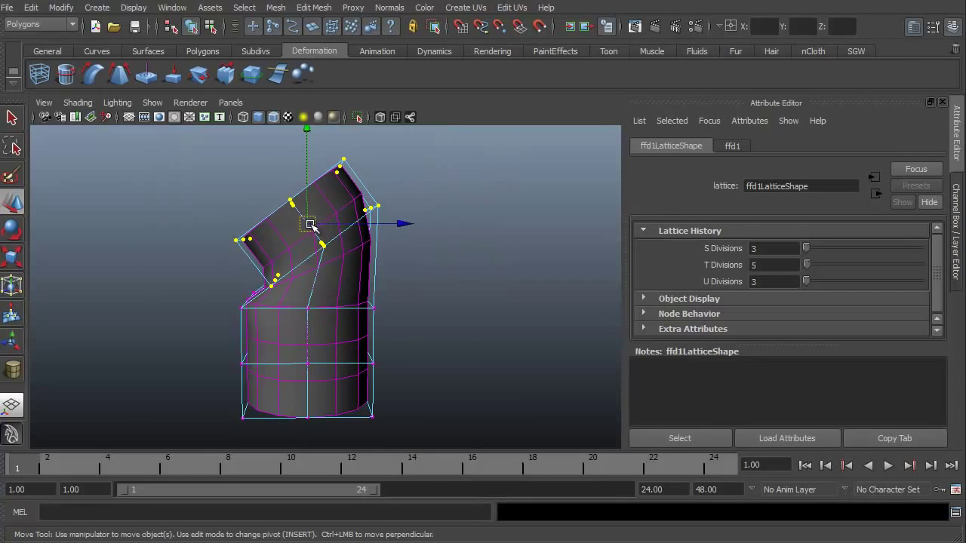
left_click_drag(310, 225, 268, 211)
Add the middle row, then rotate and shift the points left to deepen the curved elbow.
left_click_drag(199, 287, 413, 330, "shift")
key("e")
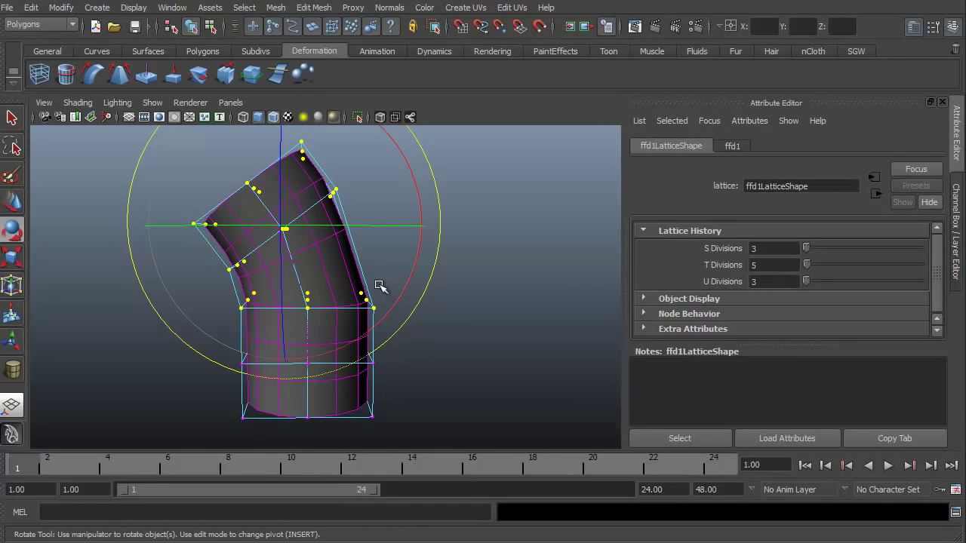
left_click_drag(405, 273, 440, 226)
key("w")
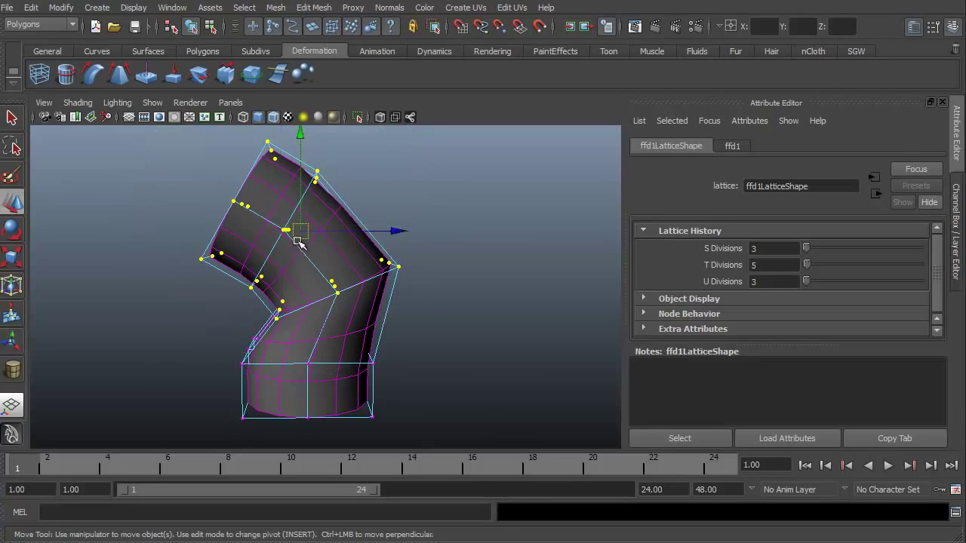
left_click_drag(302, 229, 247, 221)
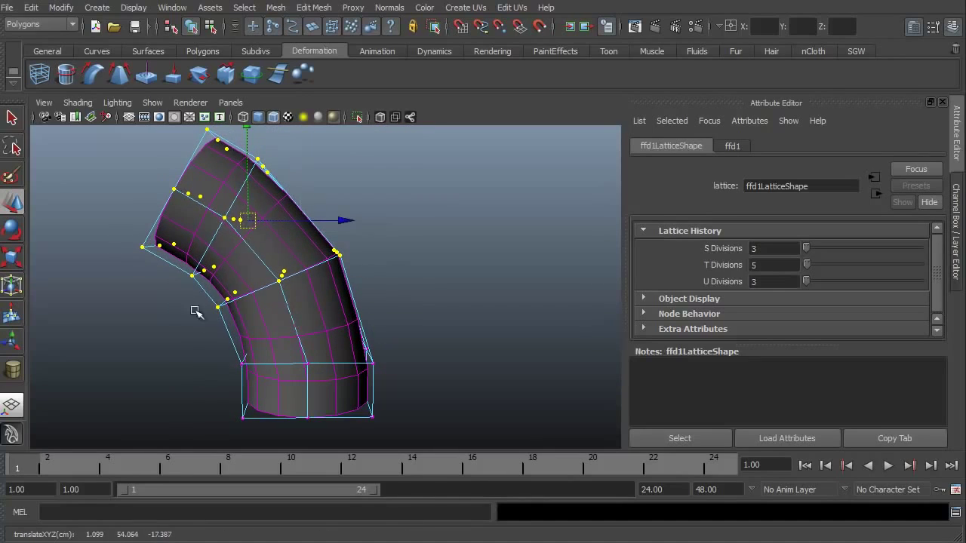
left_click_drag(117, 377, 260, 407, "alt")
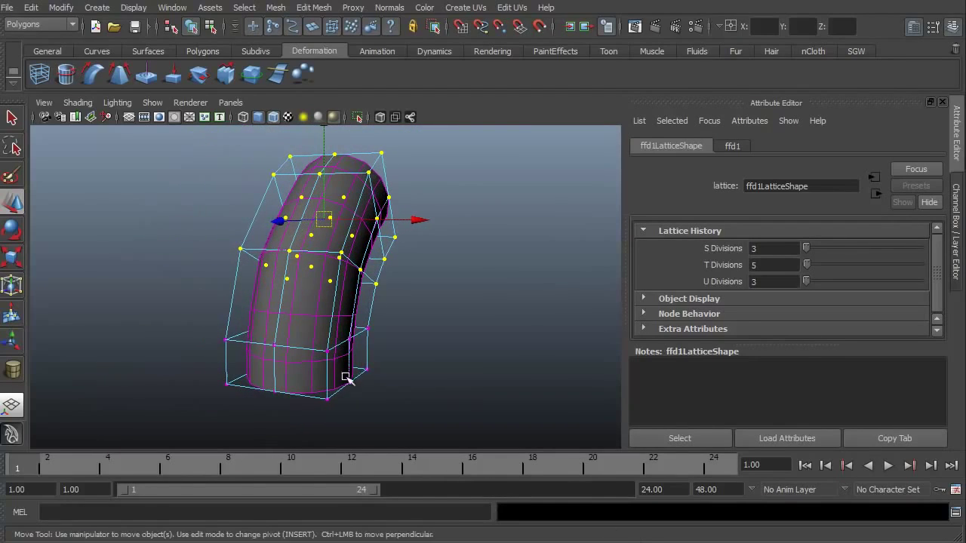
Pull the selected top lattice points outward along X to flare the cylinder's top.
left_click_drag(344, 378, 256, 233, "alt")
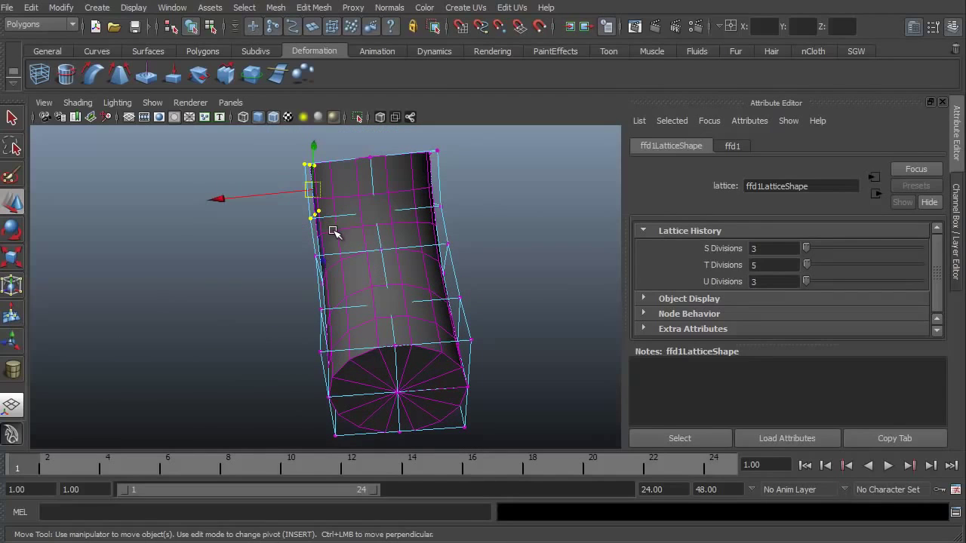
left_click_drag(221, 202, 112, 189)
left_click_drag(271, 323, 291, 339, "alt")
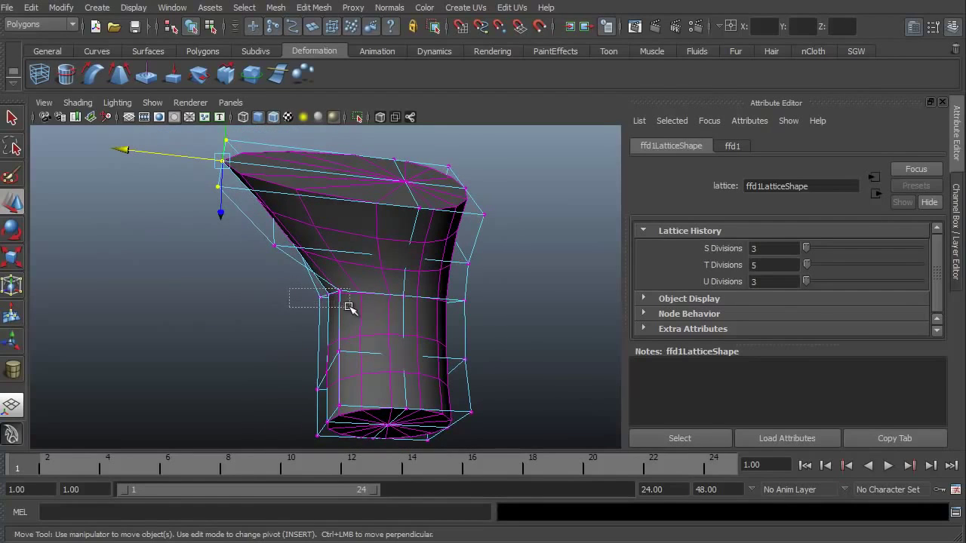
Reselect a single lattice point and slide it left to widen the flare further.
left_click_drag(348, 306, 347, 308)
left_click(230, 290)
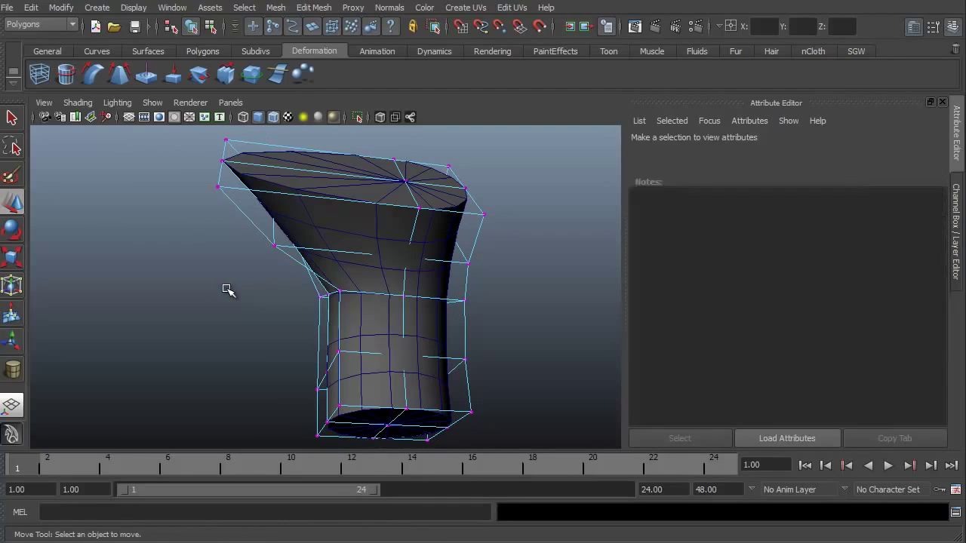
left_click_drag(264, 315, 351, 286)
left_click_drag(238, 298, 205, 303)
left_click_drag(246, 350, 261, 283, "alt")
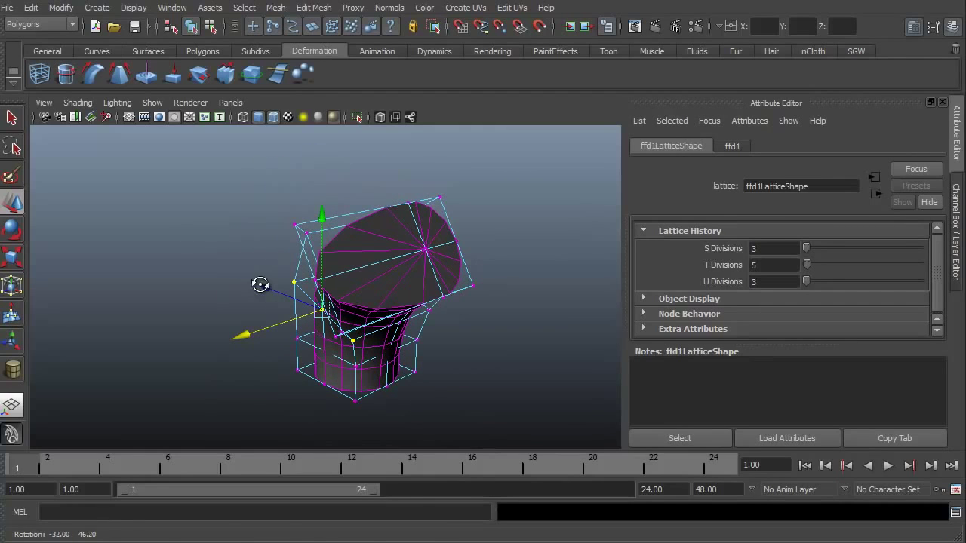
Select pCylinder1 and switch it to component mode with F8.
left_click(374, 270)
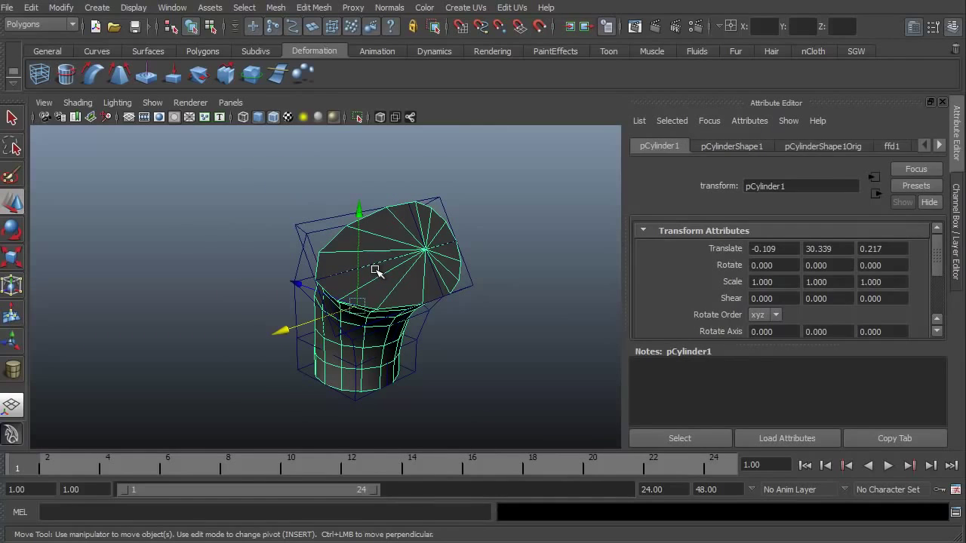
key("F8")
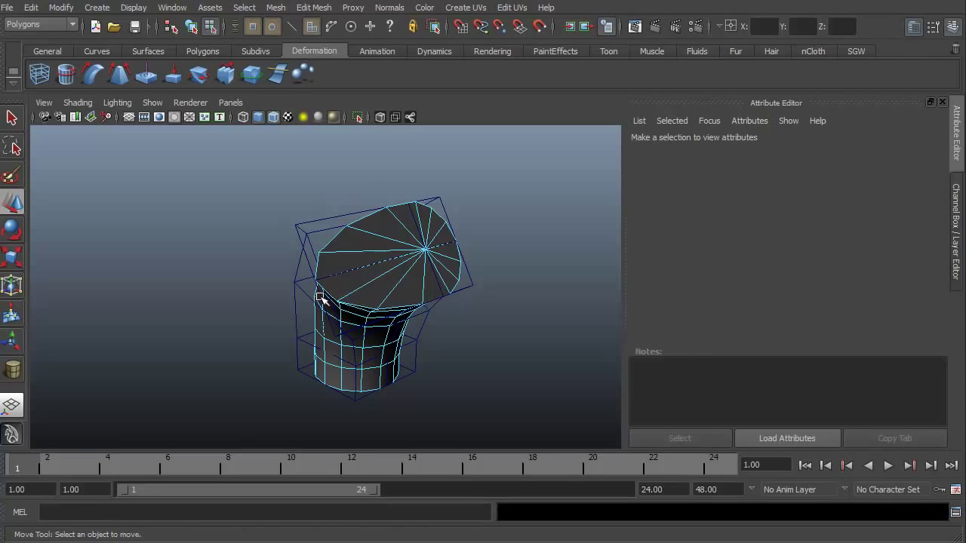
mouse_move(289, 345)
left_mouse_down("alt")
mouse_move(319, 315)
mouse_move(371, 323)
mouse_move(370, 336)
mouse_move(274, 332)
mouse_move(293, 327)
left_mouse_up("alt")
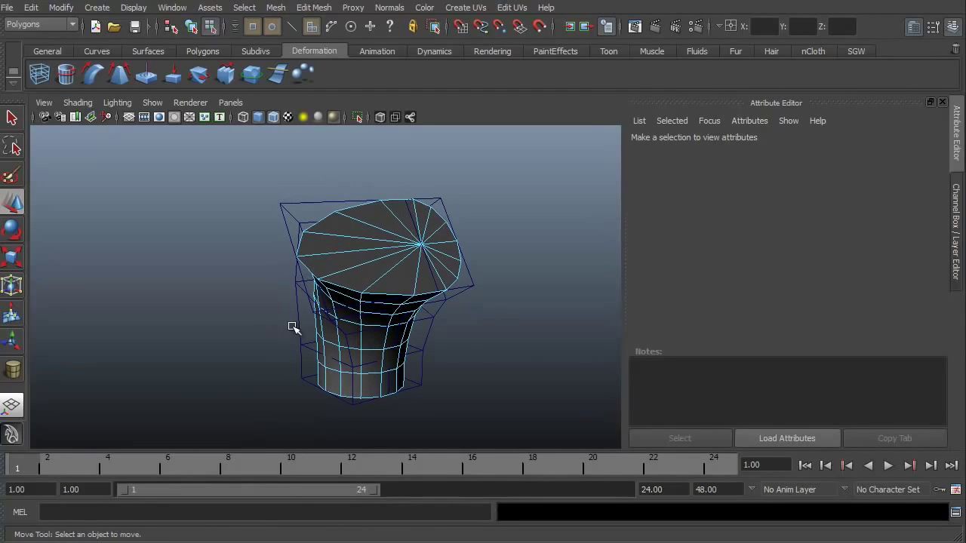
Show the SGW shelf and drag a top rim vertex out of place with Move.
left_click(859, 52)
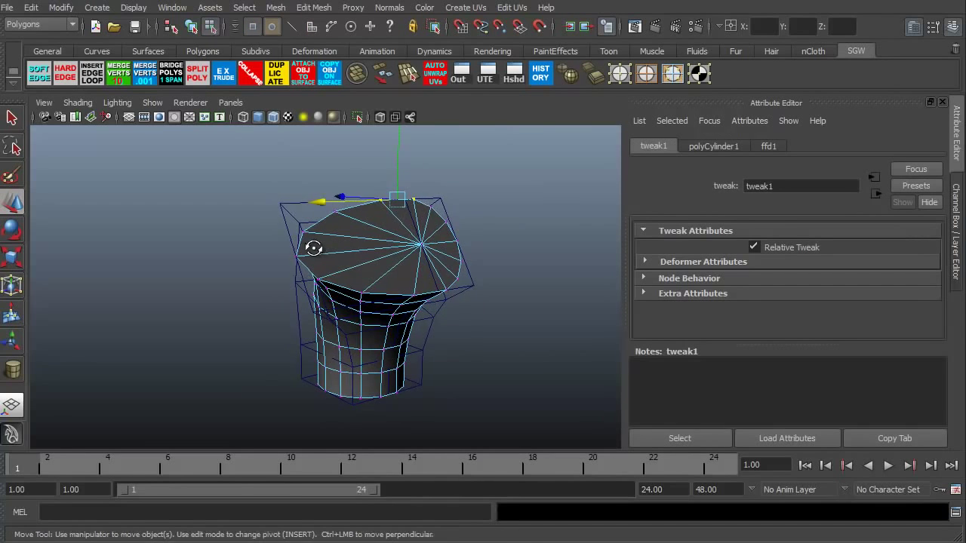
left_click_drag(313, 248, 395, 285, "alt")
left_click_drag(385, 236, 370, 223)
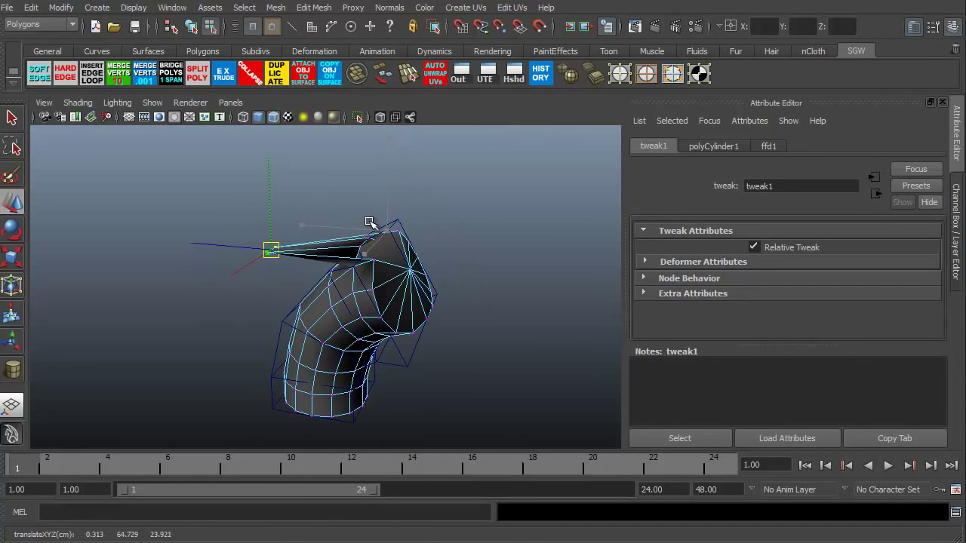
middle_click_drag(369, 222, 495, 197)
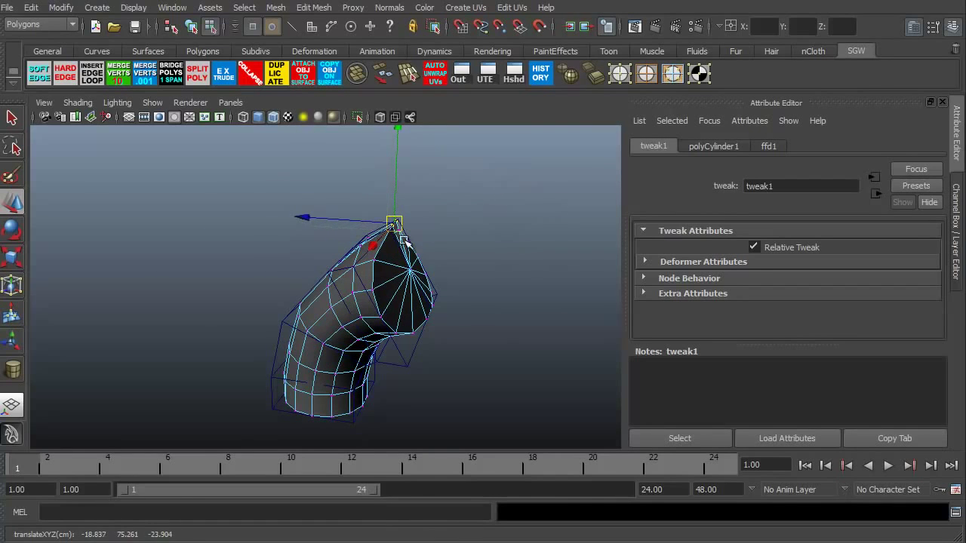
left_click_drag(311, 304, 190, 308, "alt")
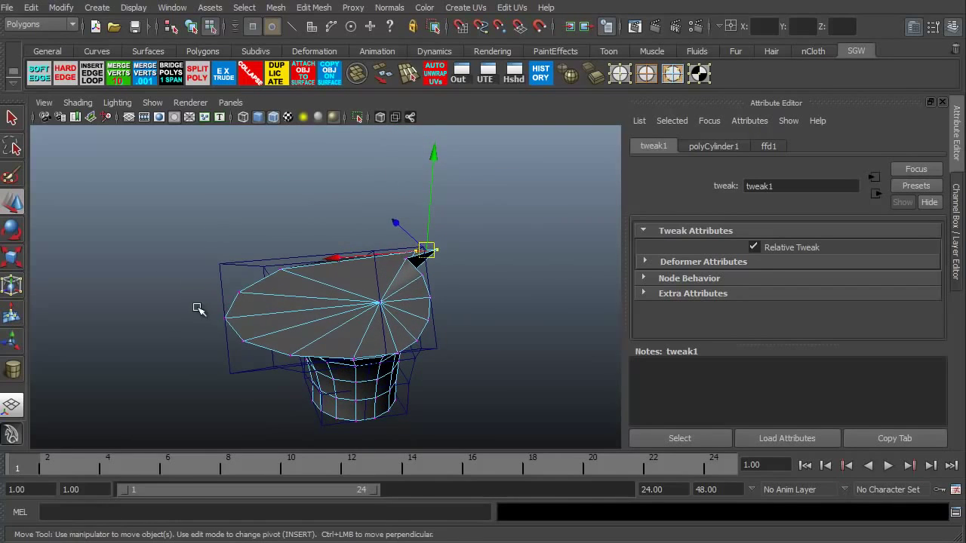
Undo the rim vertex move and return the cylinder to object mode with F8.
key("ctrl+z")
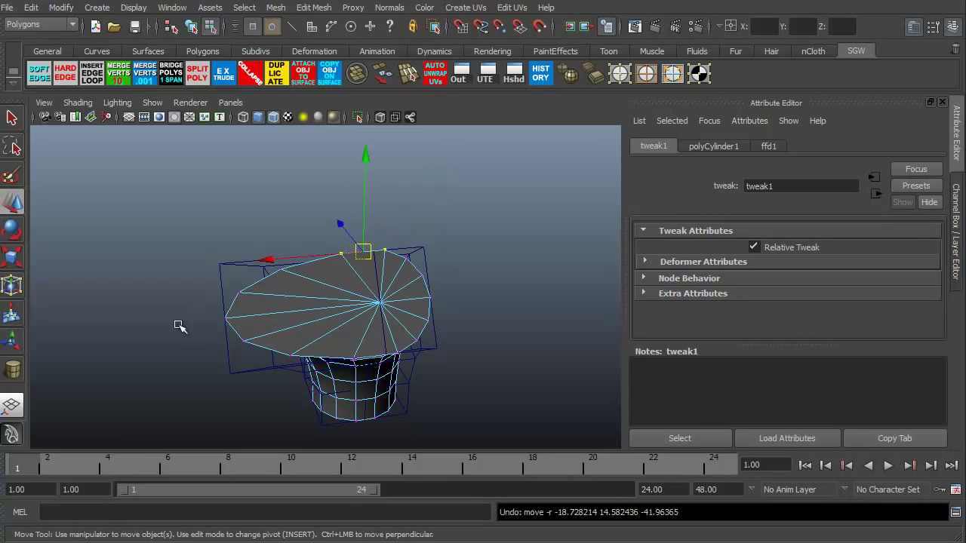
left_click_drag(179, 326, 249, 377, "alt")
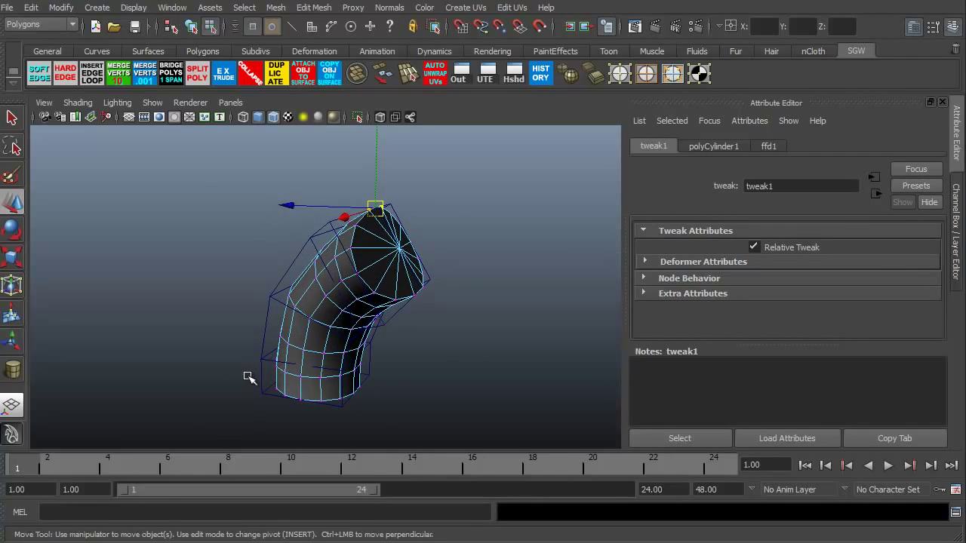
key("F8")
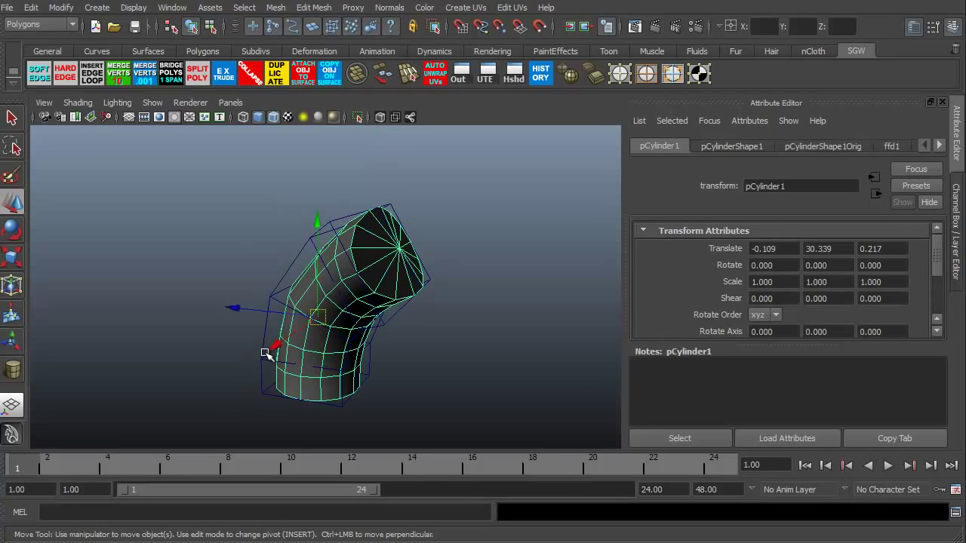
Run Edit > Delete by Type > History to bake the lattice bend into the cylinder.
left_click(31, 7)
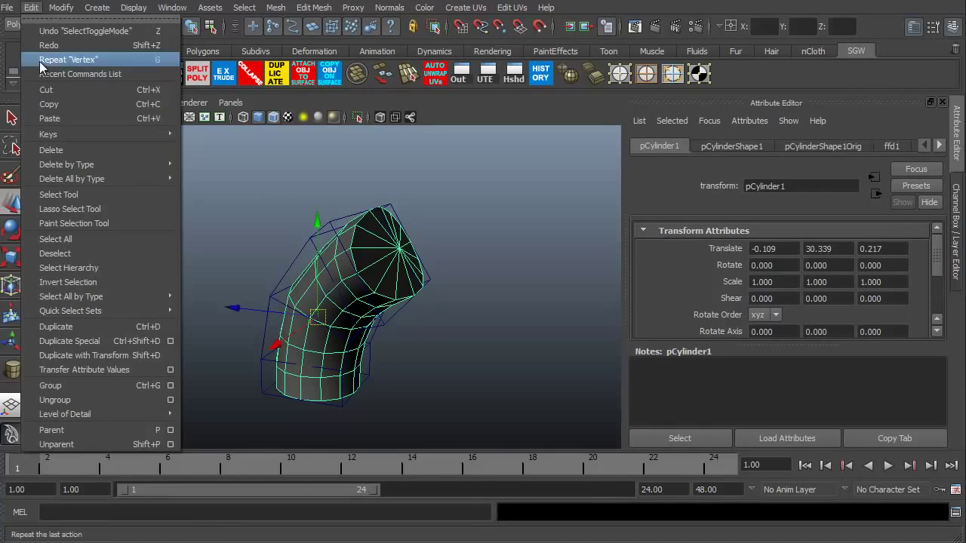
mouse_move(61, 165)
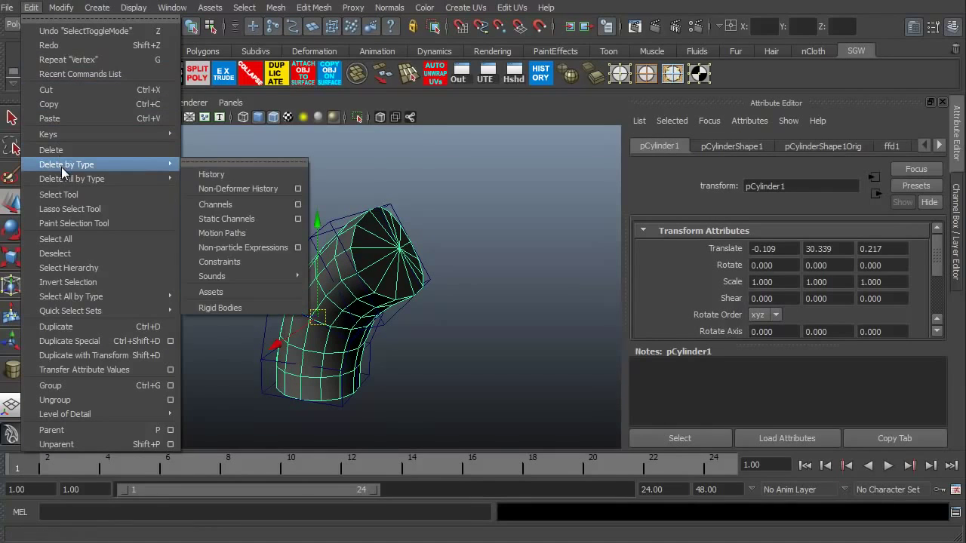
left_click(202, 175)
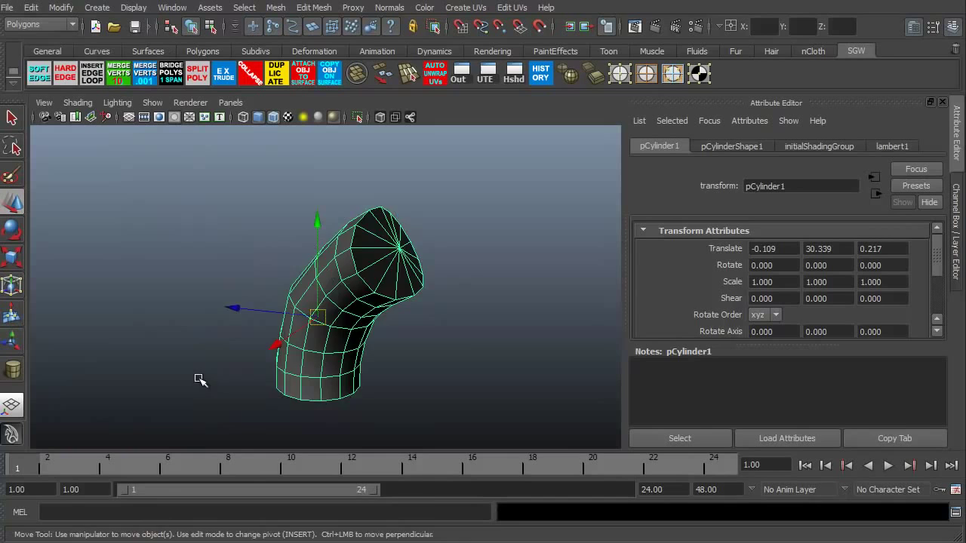
mouse_move(200, 379)
left_mouse_down("alt")
mouse_move(329, 390)
mouse_move(198, 372)
left_mouse_up("alt")
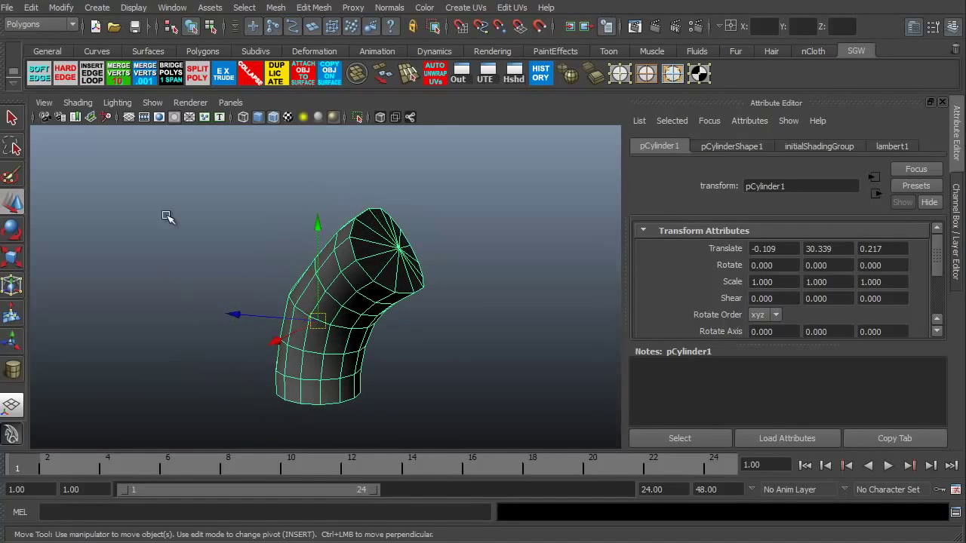
Wrap the baked bent cylinder in a new lattice from the Deformation shelf.
left_click(306, 46)
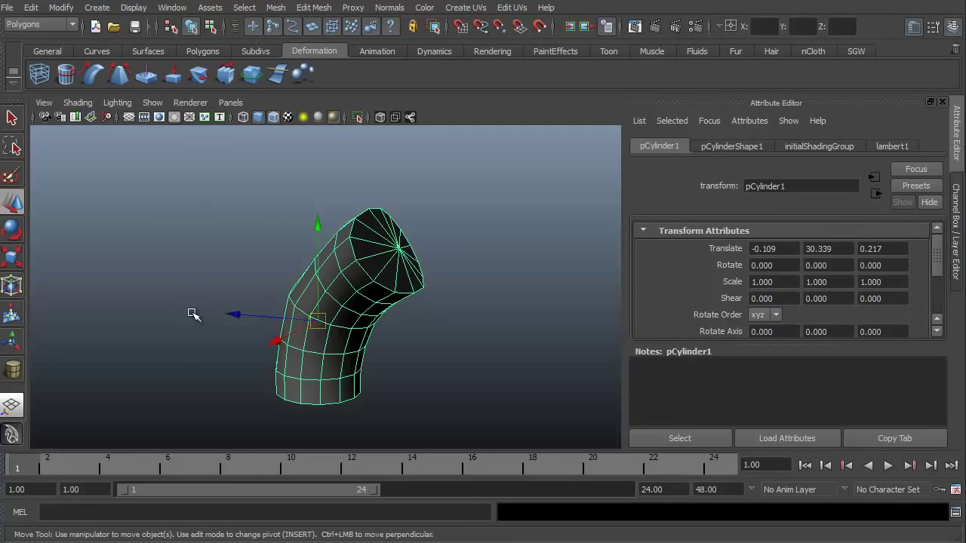
left_click_drag(191, 314, 213, 308, "alt")
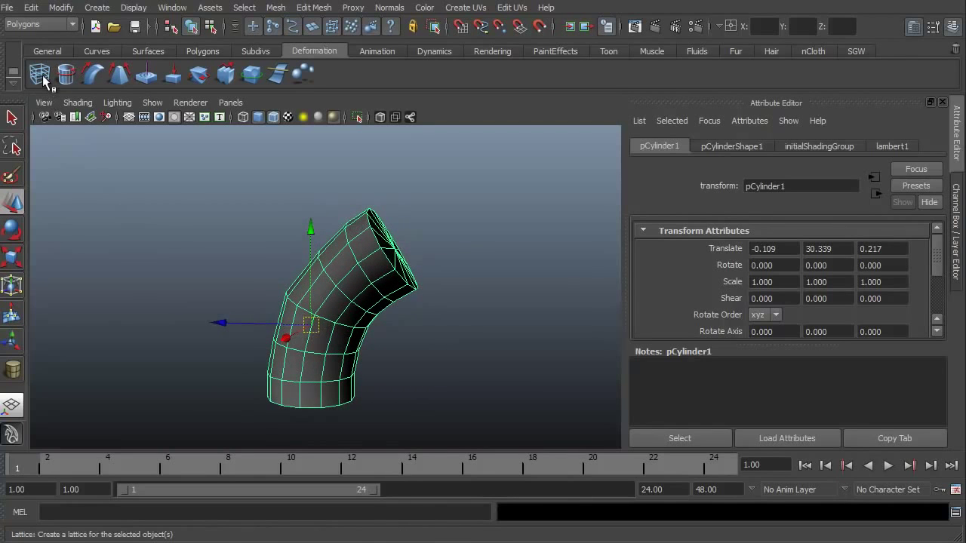
left_click(39, 76)
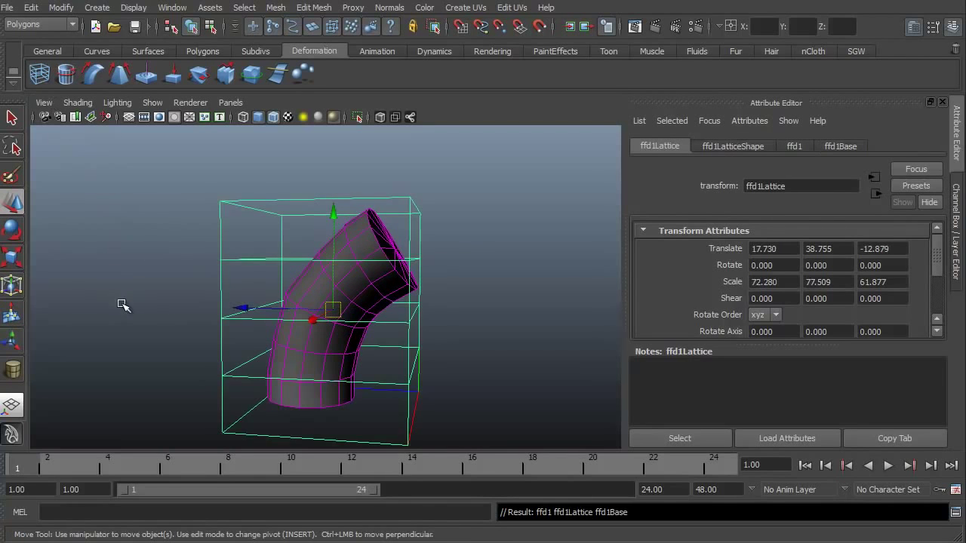
left_click_drag(121, 295, 287, 354, "alt")
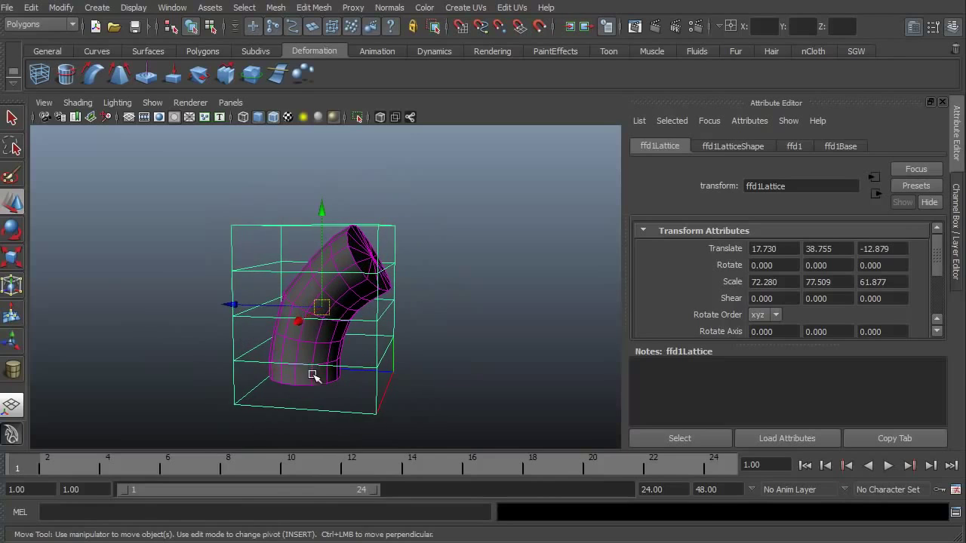
left_click_drag(177, 364, 251, 349, "alt")
Set the ffd1LatticeShape S and U Divisions to 3, keeping T at 5.
left_click(729, 146)
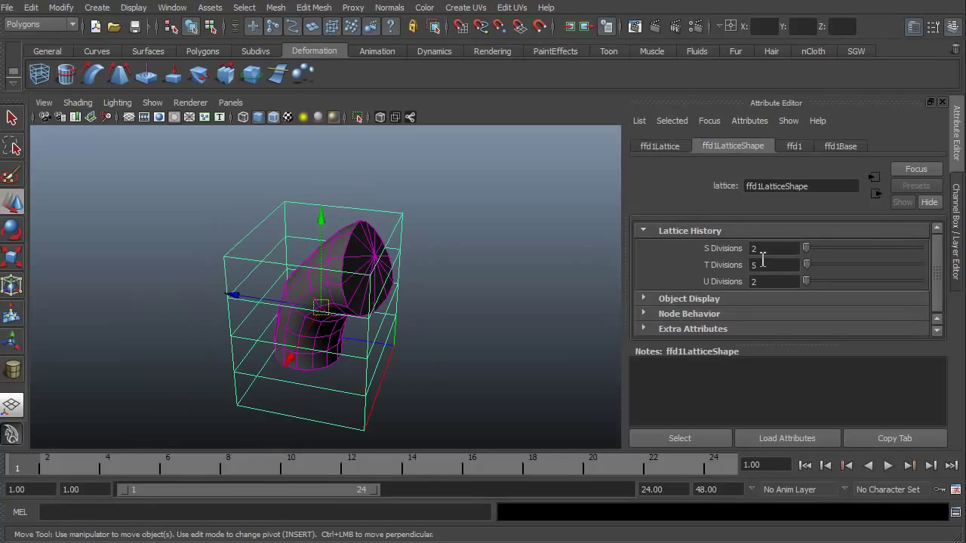
type("3")
left_click(760, 280)
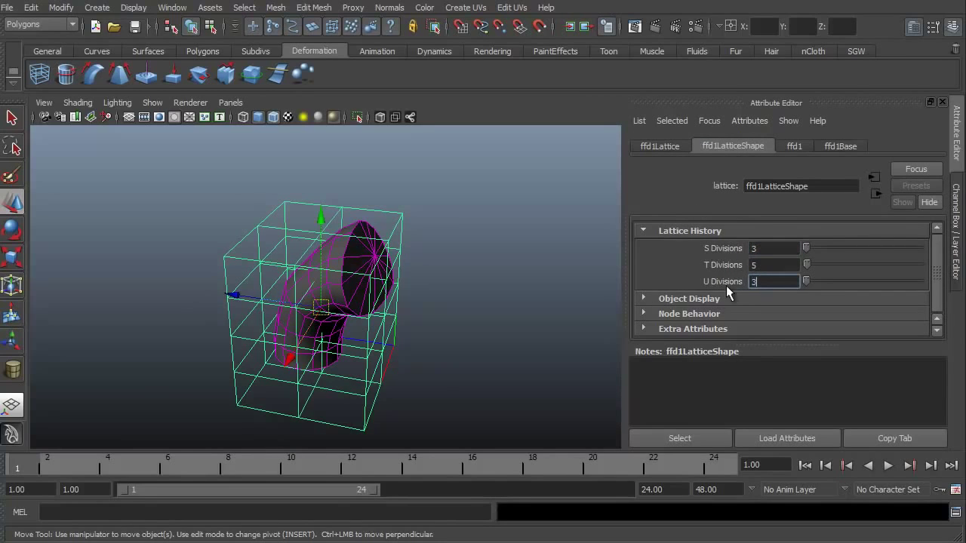
Switch to Lattice Point mode and pull the left column of points outward.
left_click_drag(200, 304, 194, 302, "alt")
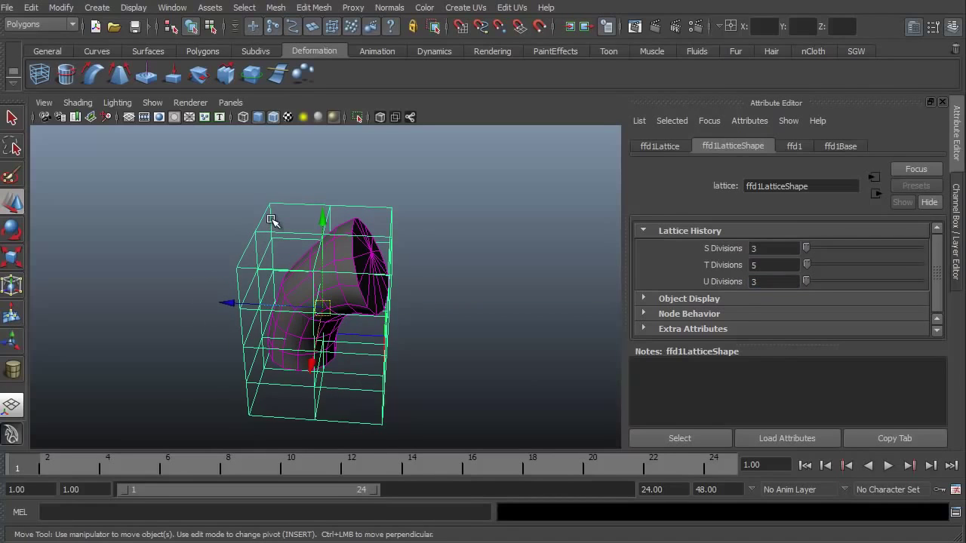
right_click_drag(270, 205, 278, 163)
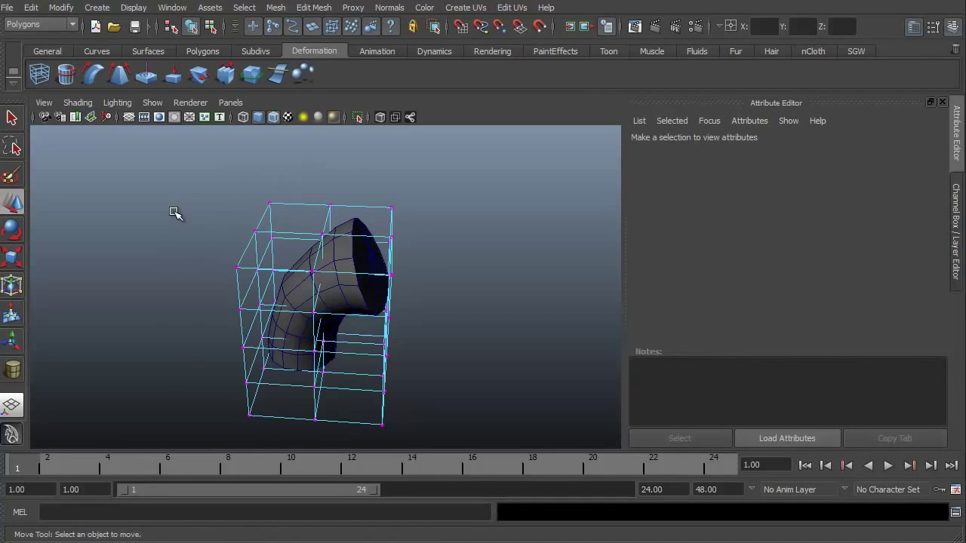
left_click_drag(175, 211, 198, 265, "alt")
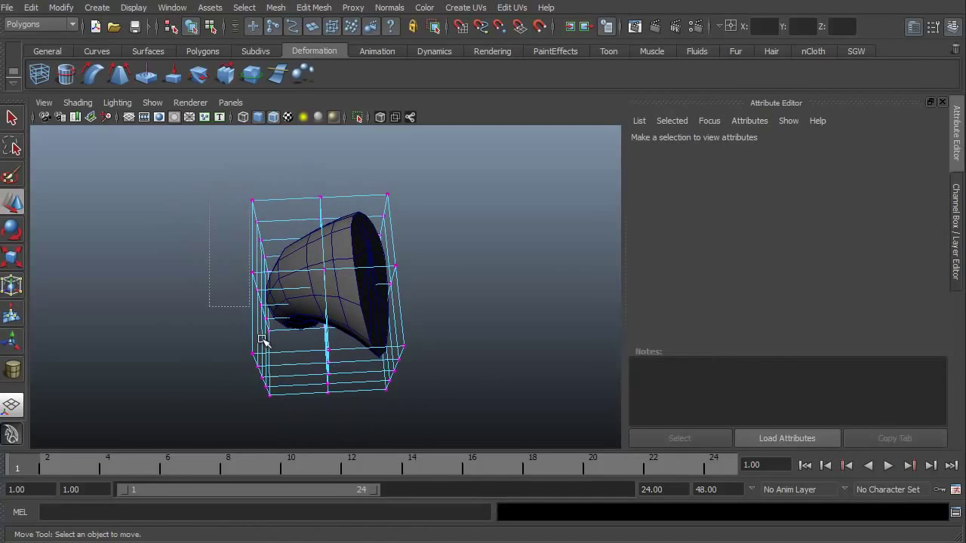
left_click_drag(261, 339, 289, 408)
left_click_drag(183, 311, 76, 320)
left_click_drag(91, 379, 259, 379, "alt")
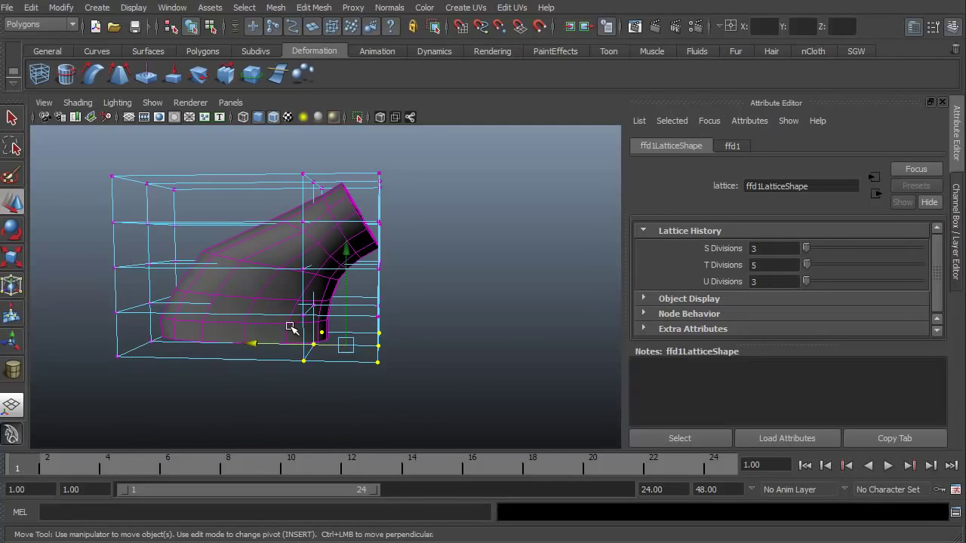
Push the lower lattice points outward and sideways to sweep the base into a sloping foot.
left_click(301, 367)
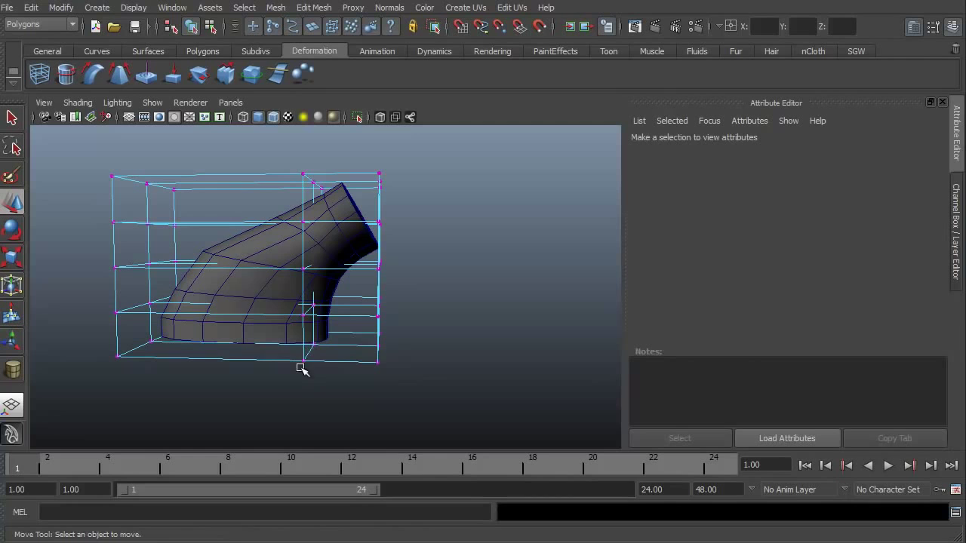
left_click_drag(426, 351, 428, 321)
middle_click_drag(248, 340, 325, 348)
left_click_drag(276, 289, 375, 320)
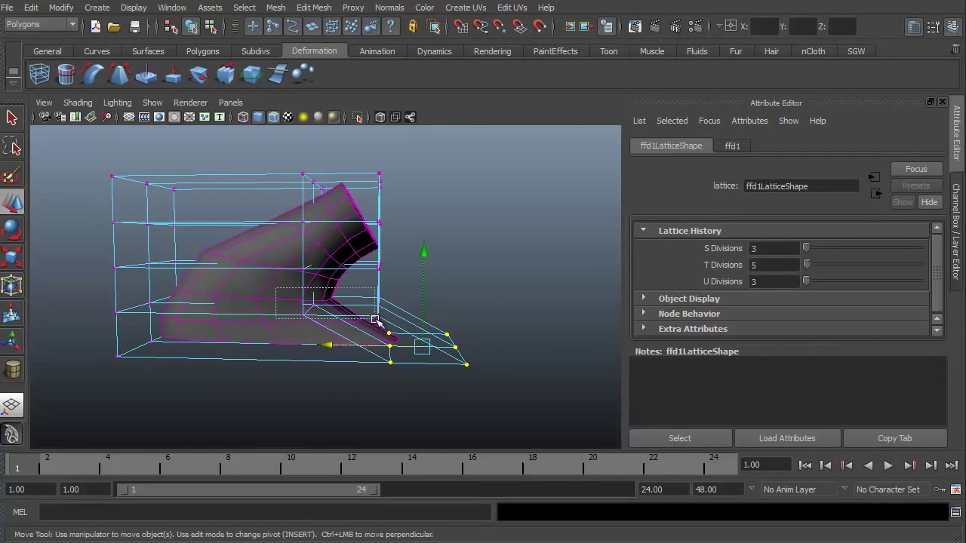
left_click_drag(268, 305, 279, 308)
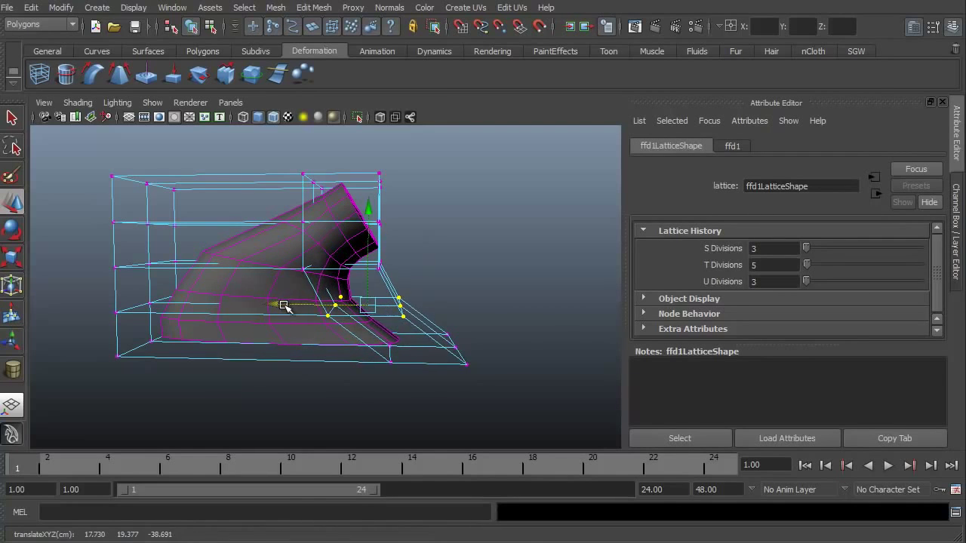
left_click_drag(338, 392, 268, 375, "alt")
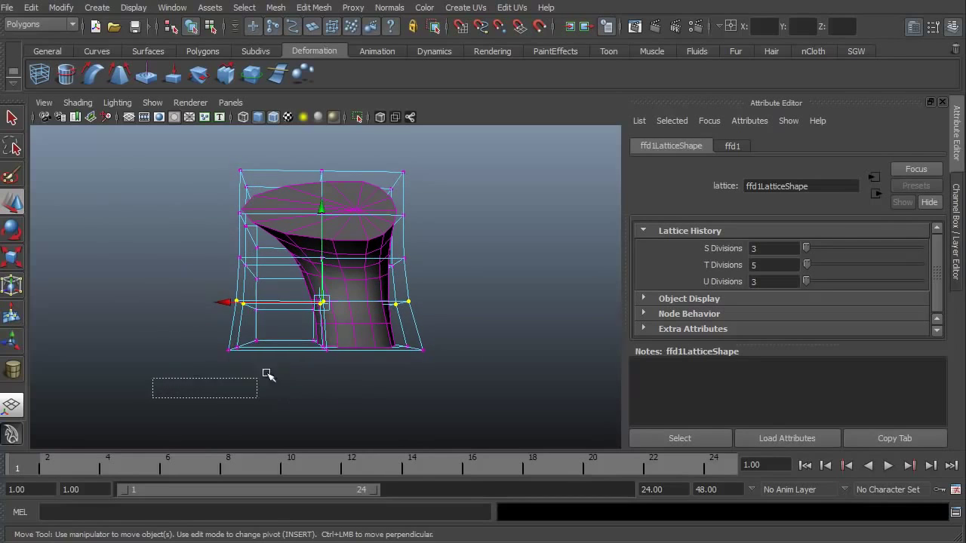
left_click_drag(189, 346, 167, 347)
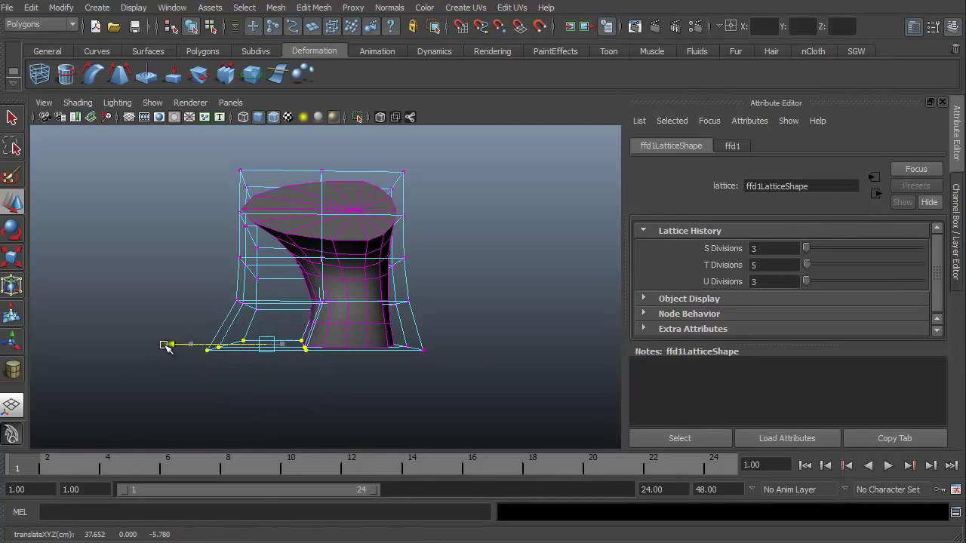
left_click_drag(188, 290, 177, 310)
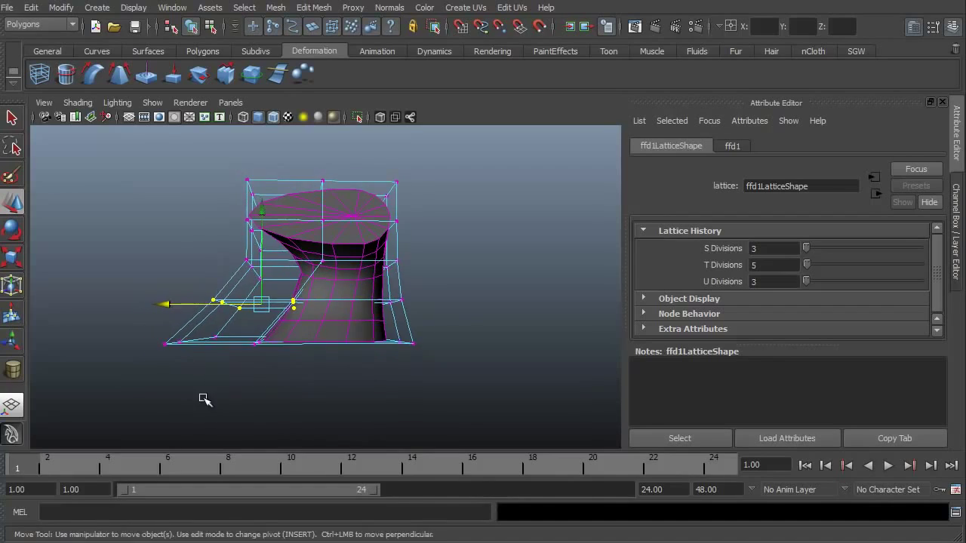
left_click_drag(203, 397, 309, 388, "alt")
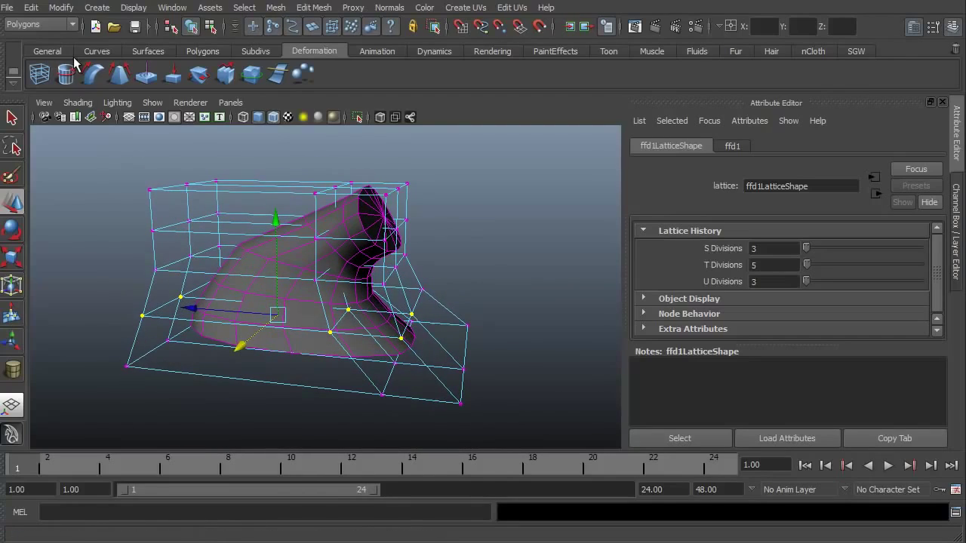
Run Edit > Delete by Type > History on the current selection.
left_click(31, 8)
mouse_move(63, 165)
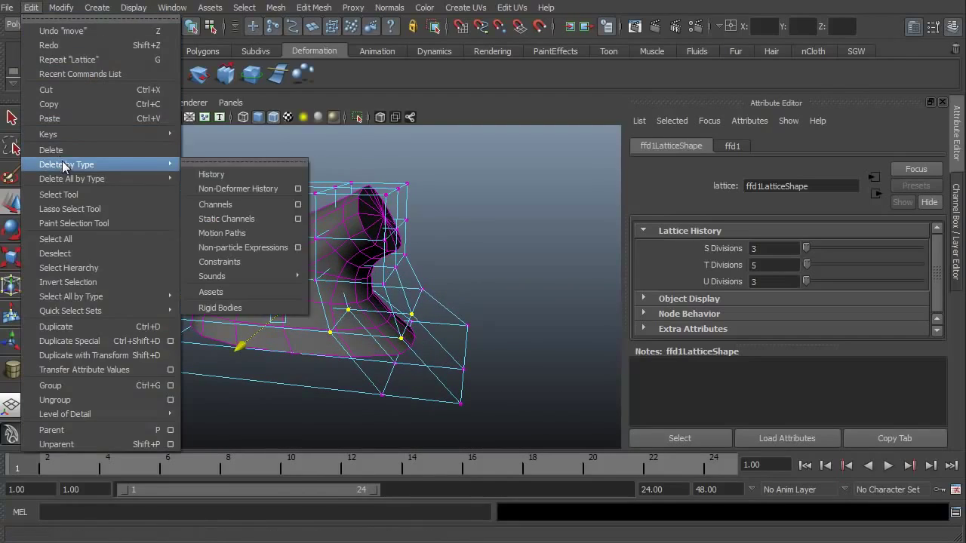
left_click(215, 174)
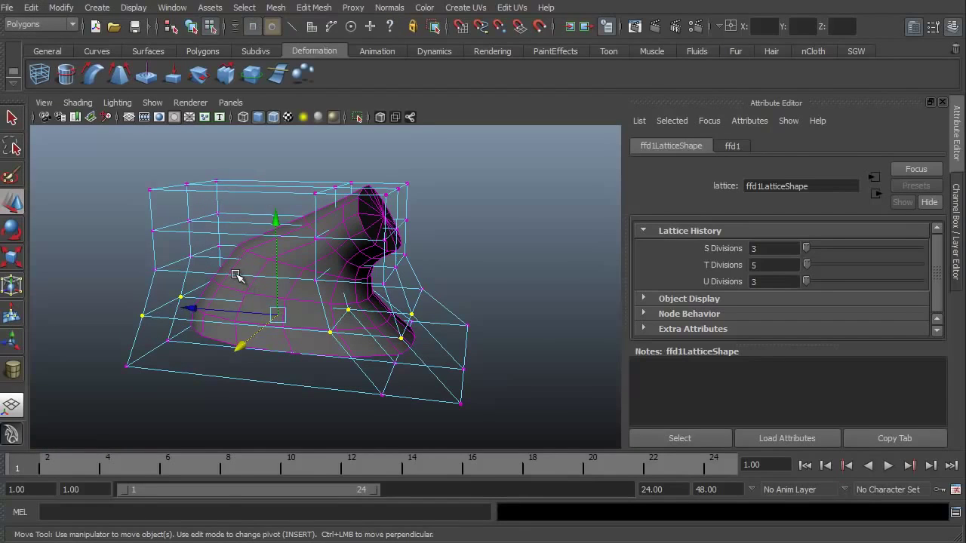
Select the cylinder mesh and delete its history, baking in the second lattice's flared base.
left_click(236, 276)
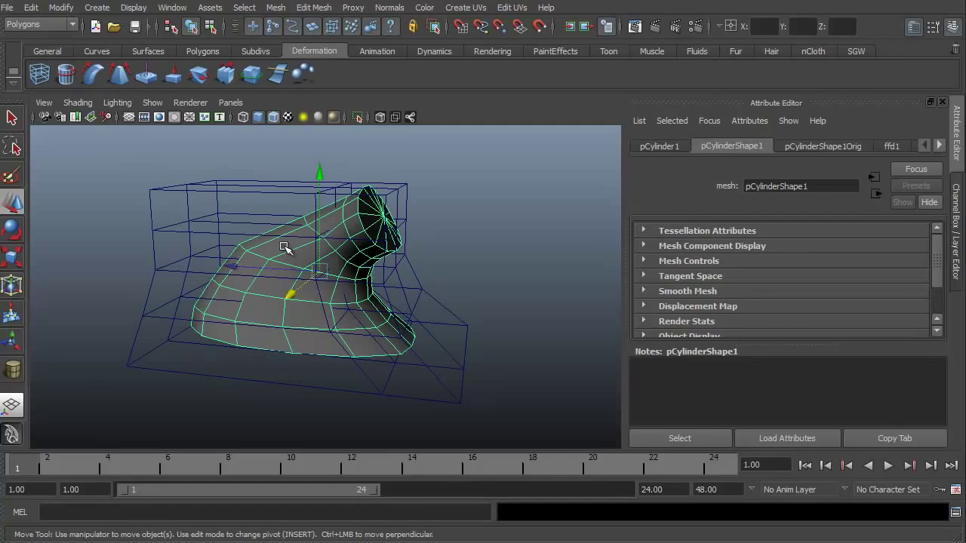
left_click(31, 7)
mouse_move(73, 163)
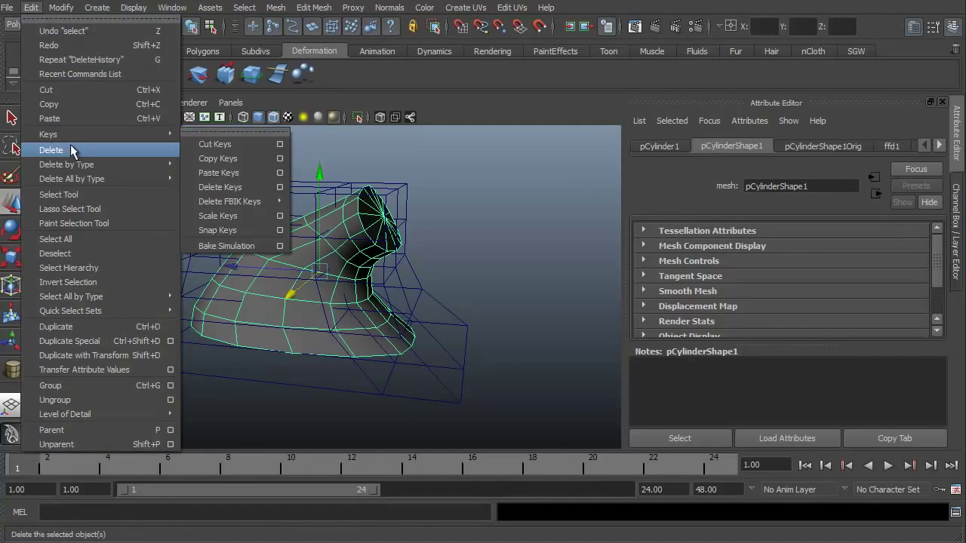
left_click(212, 175)
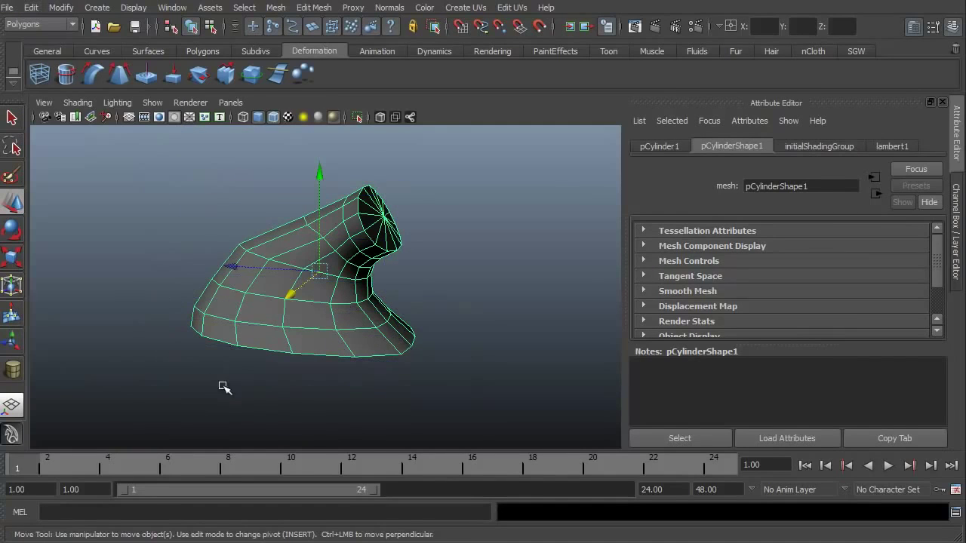
left_click_drag(313, 383, 275, 375, "alt")
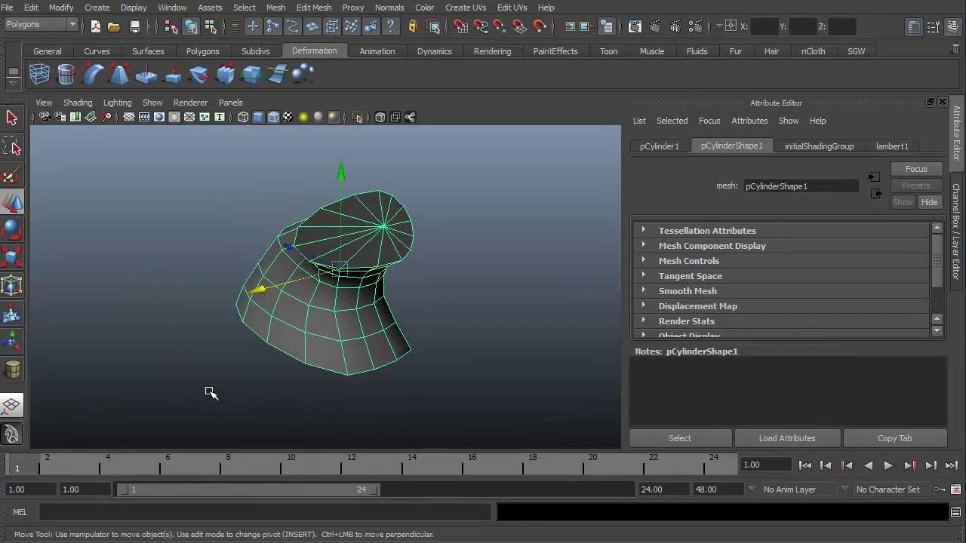
left_click_drag(209, 392, 183, 394, "alt")
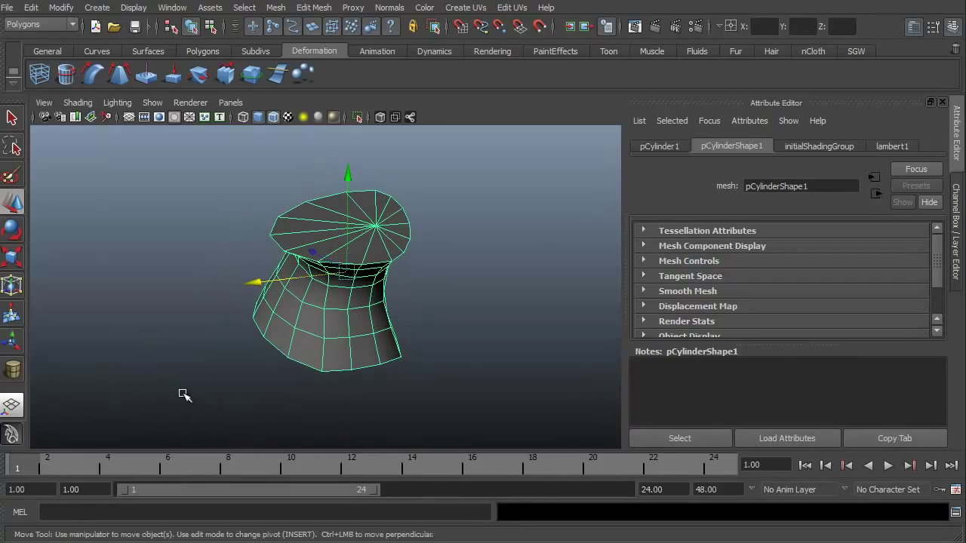
middle_click_drag(292, 351, 264, 352, "alt")
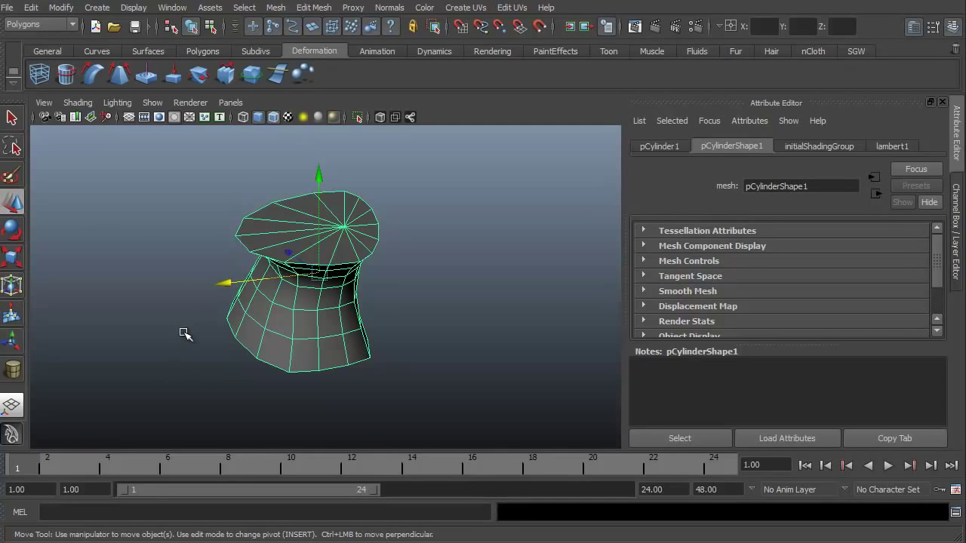
left_click_drag(164, 338, 383, 387, "alt")
left_click_drag(492, 373, 294, 372, "alt")
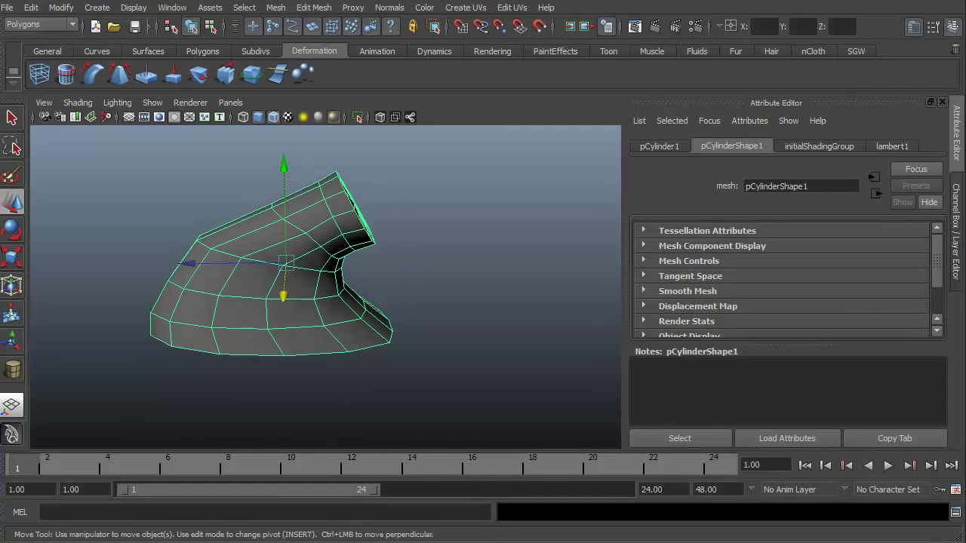